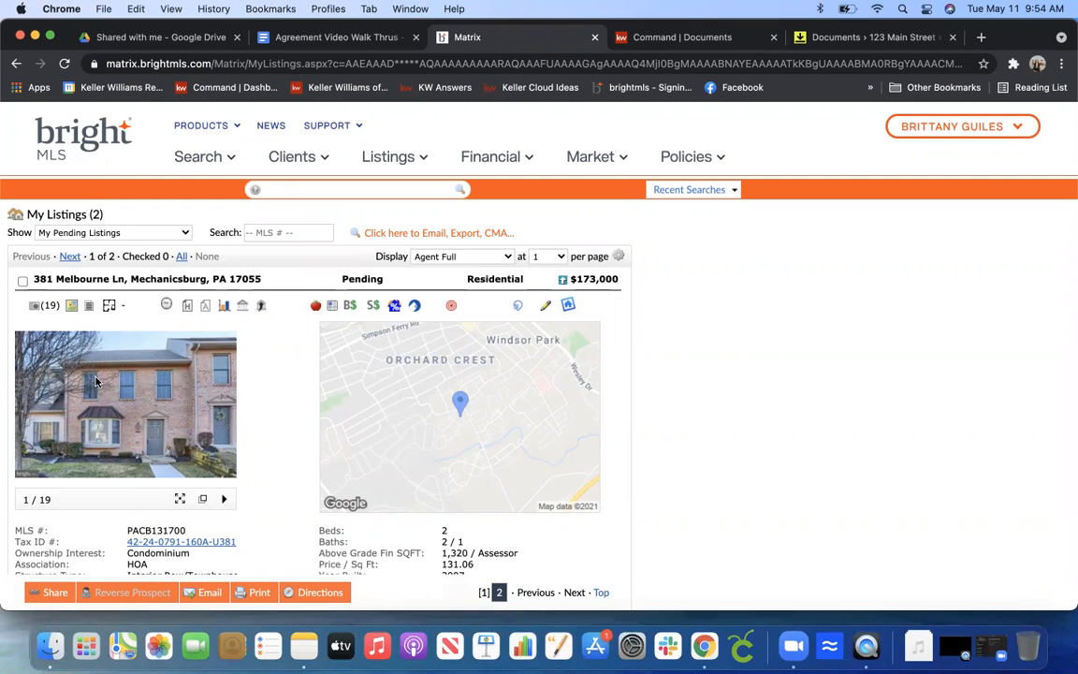
{"action": "left_click", "coordinate": [89, 305]}
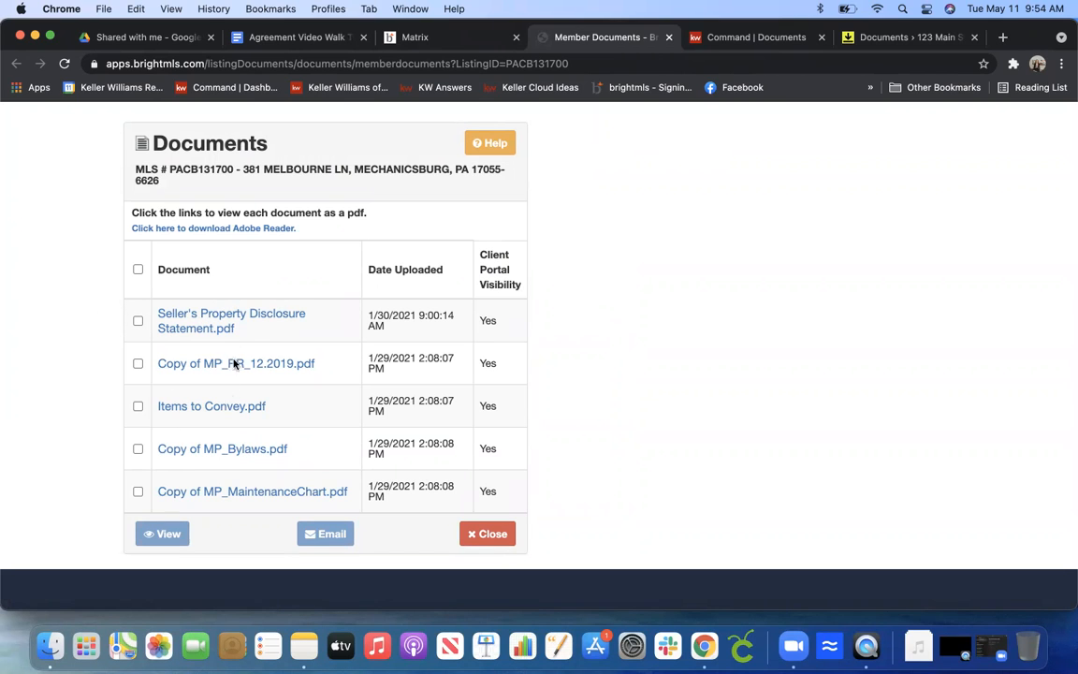
{"action": "left_click", "coordinate": [176, 314]}
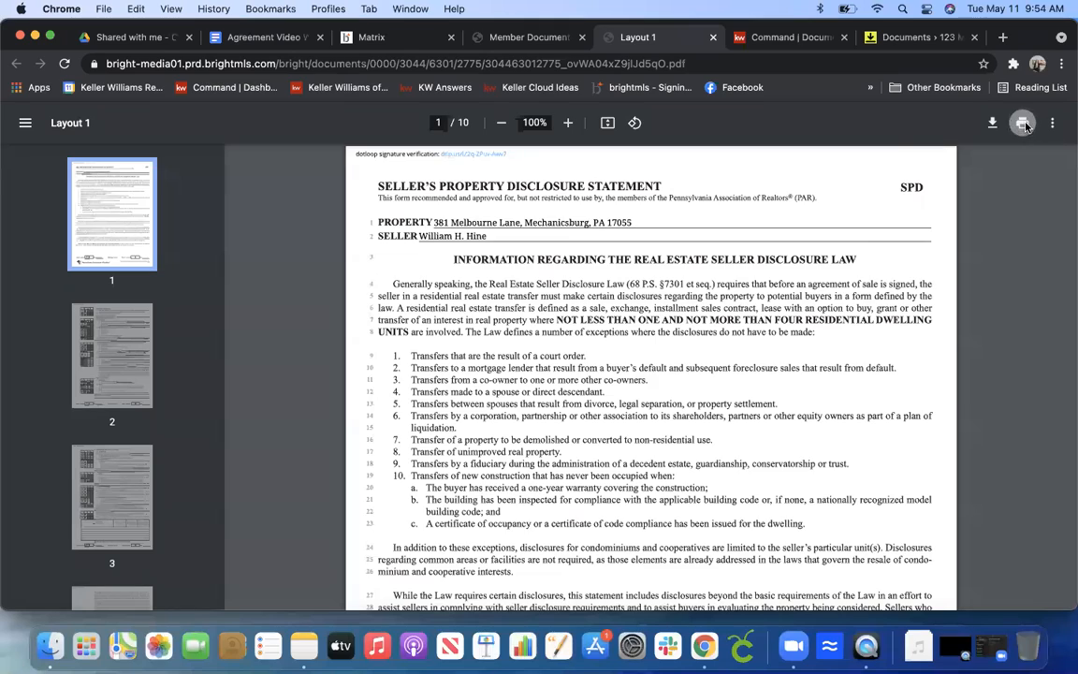
{"action": "left_click", "coordinate": [1013, 125]}
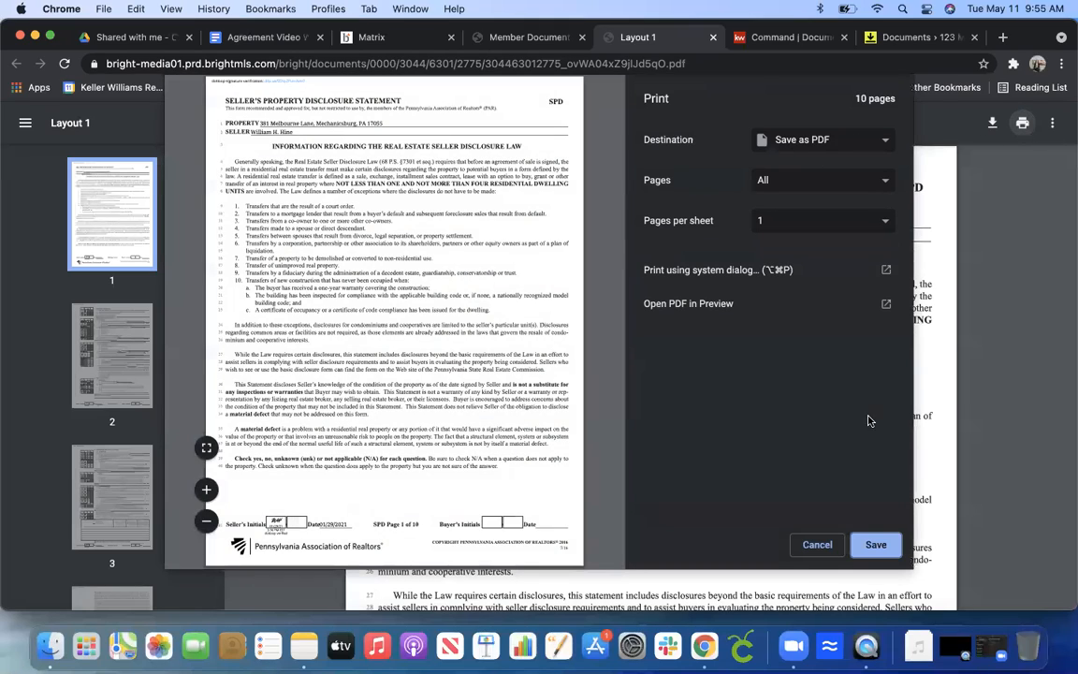
{"action": "left_click", "coordinate": [874, 542]}
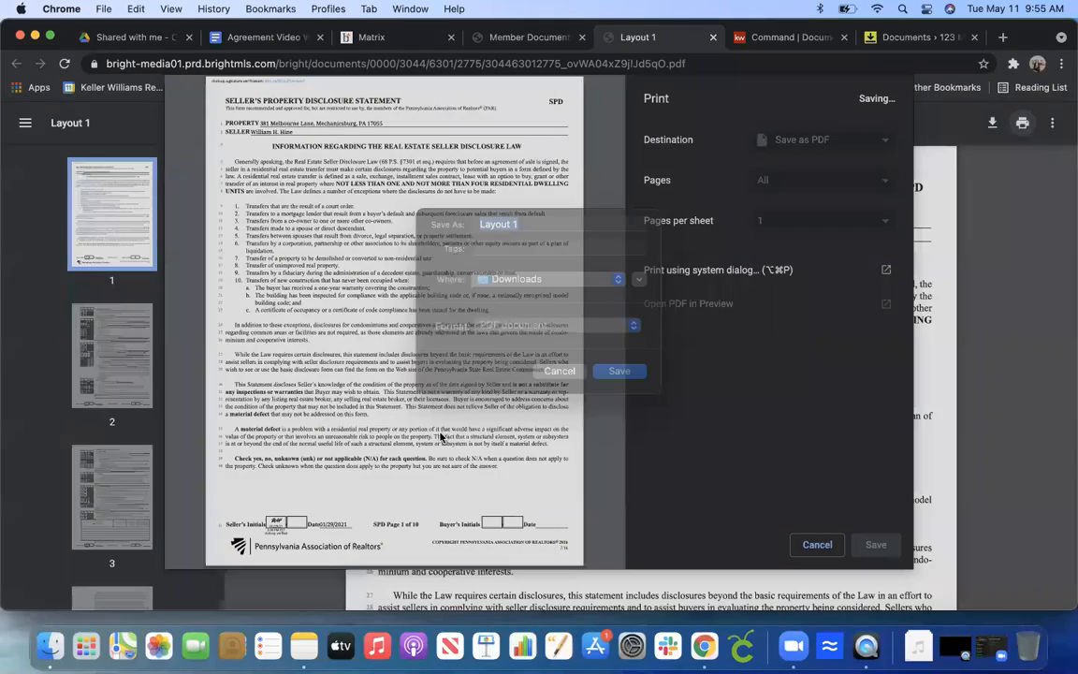
{"action": "type", "text": "sd"}
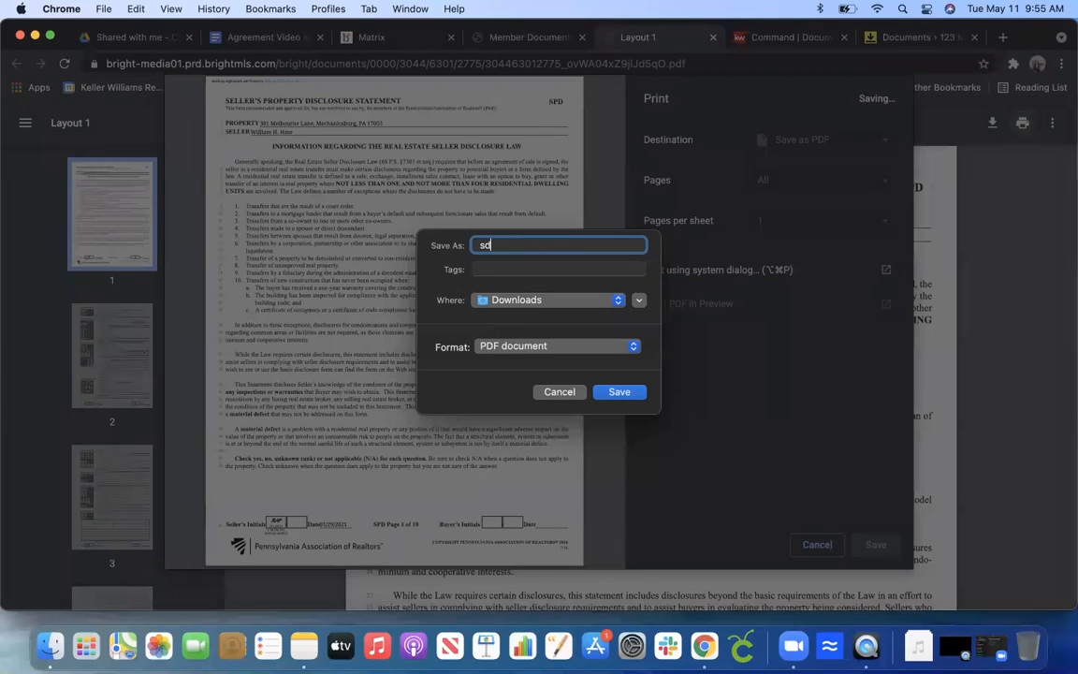
{"action": "left_click", "coordinate": [617, 392]}
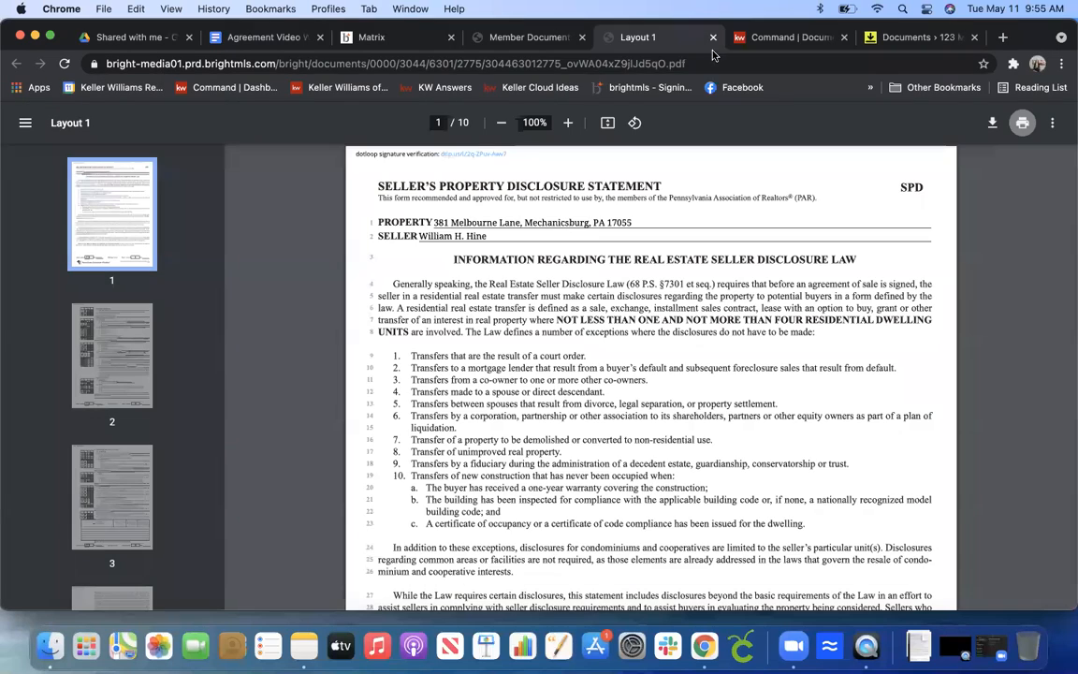
{"action": "left_click", "coordinate": [713, 37]}
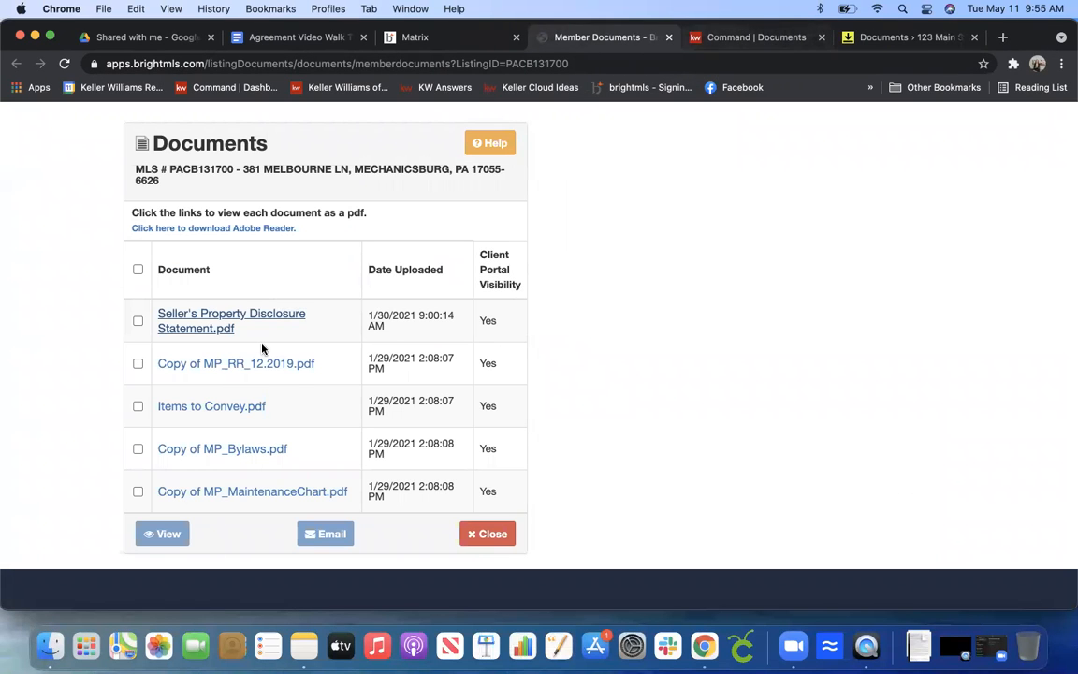
Open the Items to Convey document, save it as a PDF named 'items to convey' in Downloads, and close it.
{"action": "left_click", "coordinate": [214, 406]}
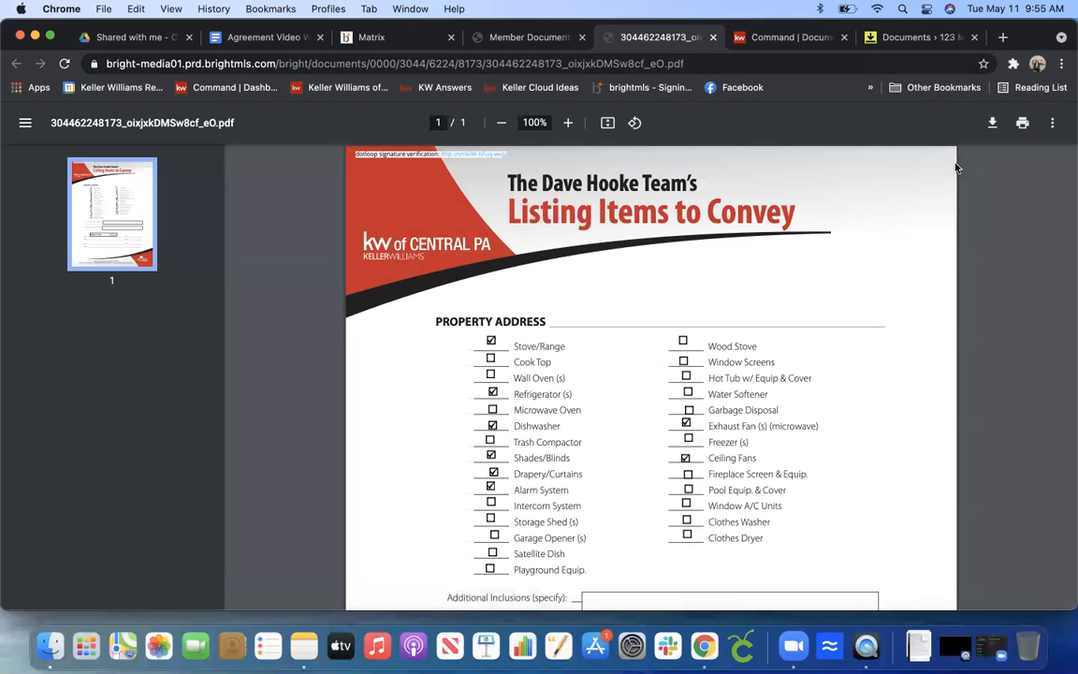
{"action": "left_click", "coordinate": [1022, 123]}
{"action": "left_click", "coordinate": [876, 544]}
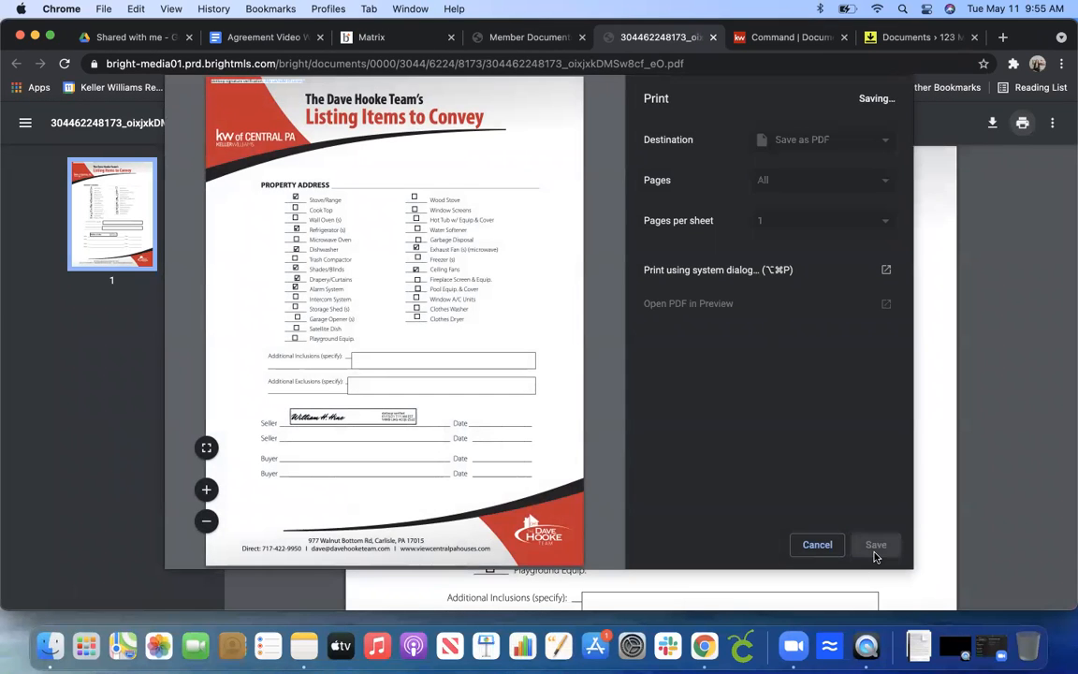
{"action": "key", "text": "BackSpace"}
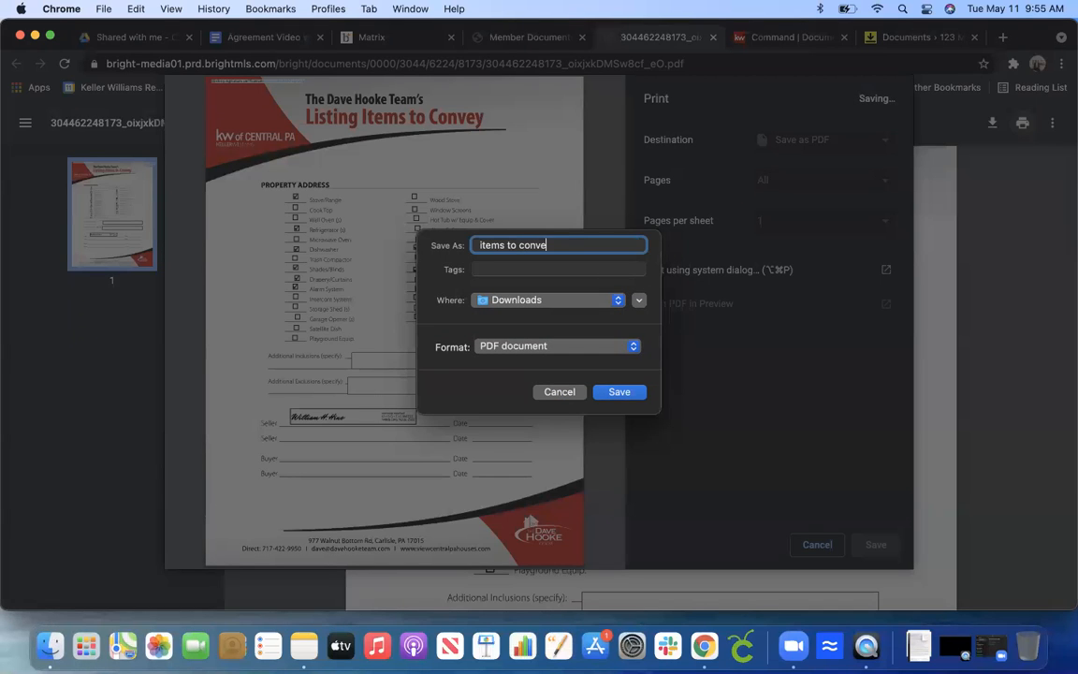
{"action": "left_click", "coordinate": [626, 394]}
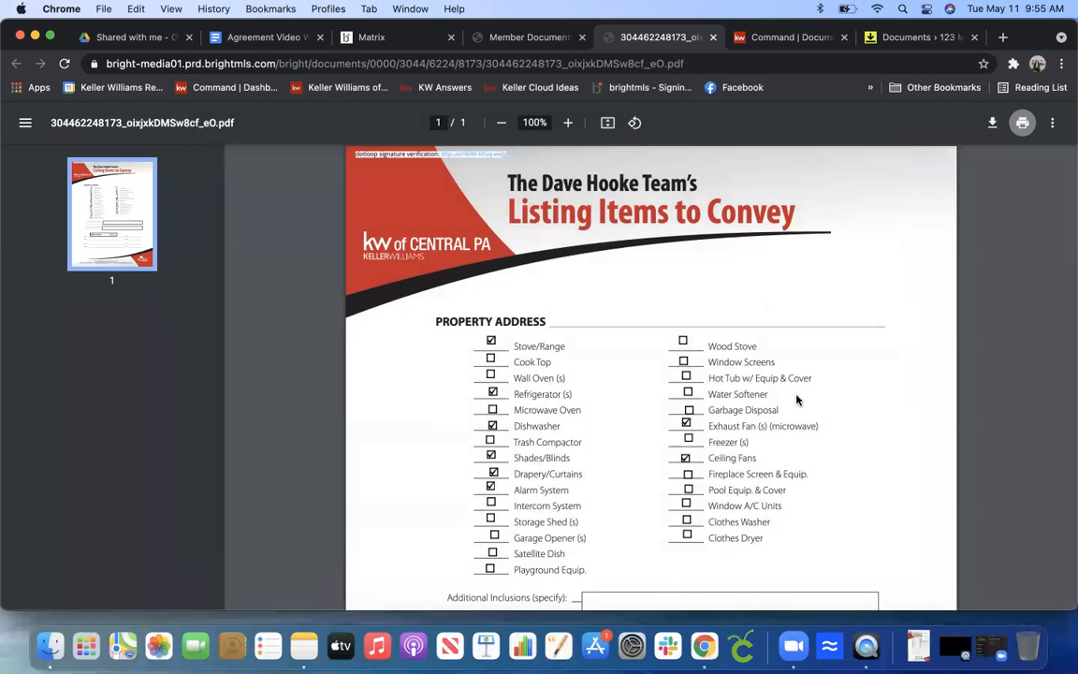
{"action": "left_click", "coordinate": [713, 38]}
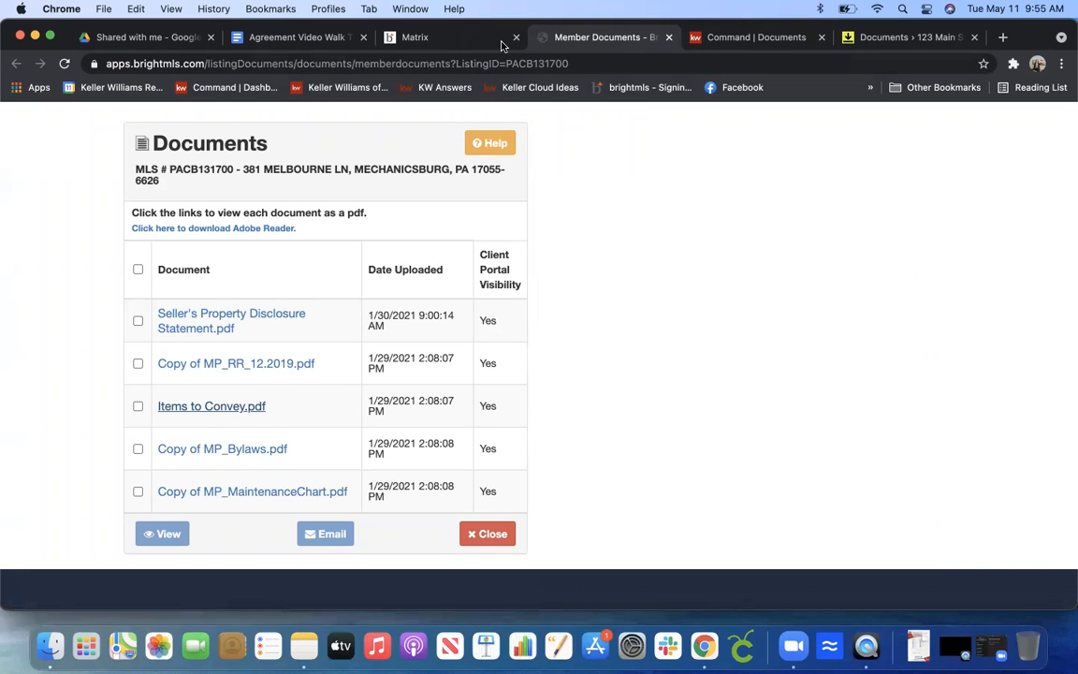
{"action": "left_click", "coordinate": [669, 43]}
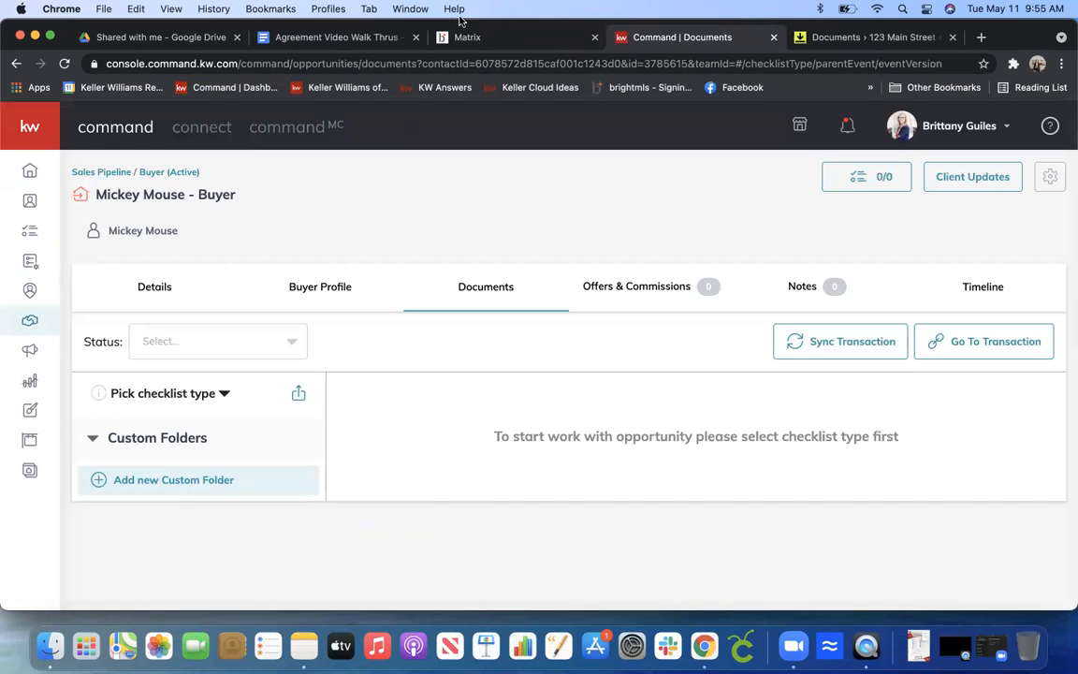
{"action": "left_click", "coordinate": [486, 37]}
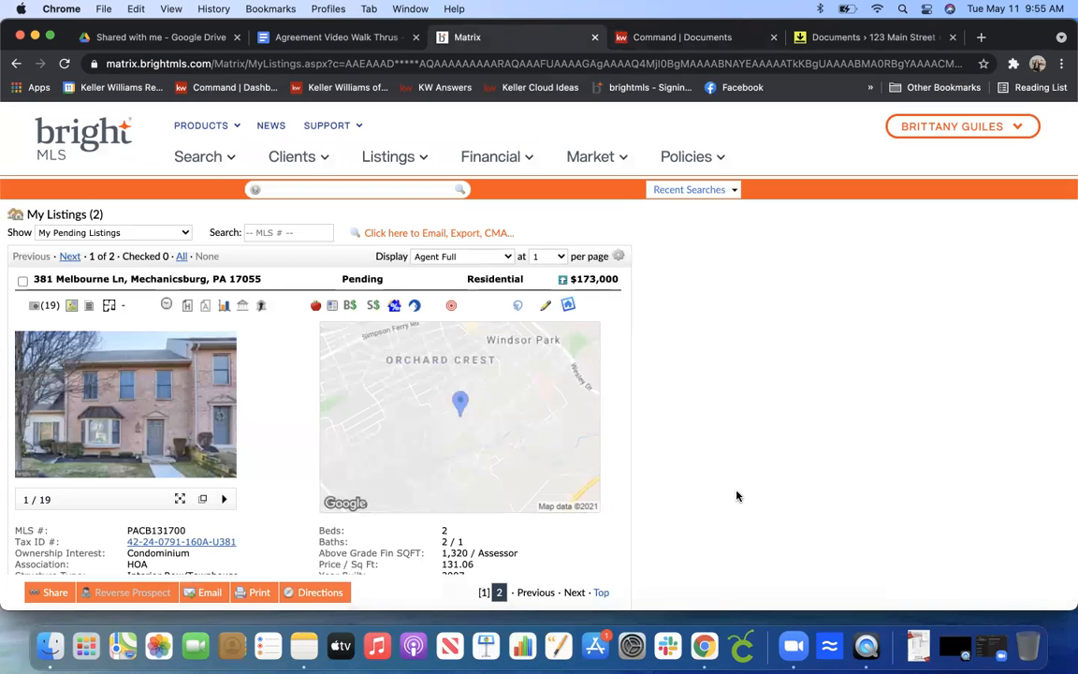
{"action": "scroll", "coordinate": [737, 496], "scroll_direction": "down", "scroll_amount": 3}
{"action": "scroll", "coordinate": [736, 496], "scroll_direction": "down", "scroll_amount": 15}
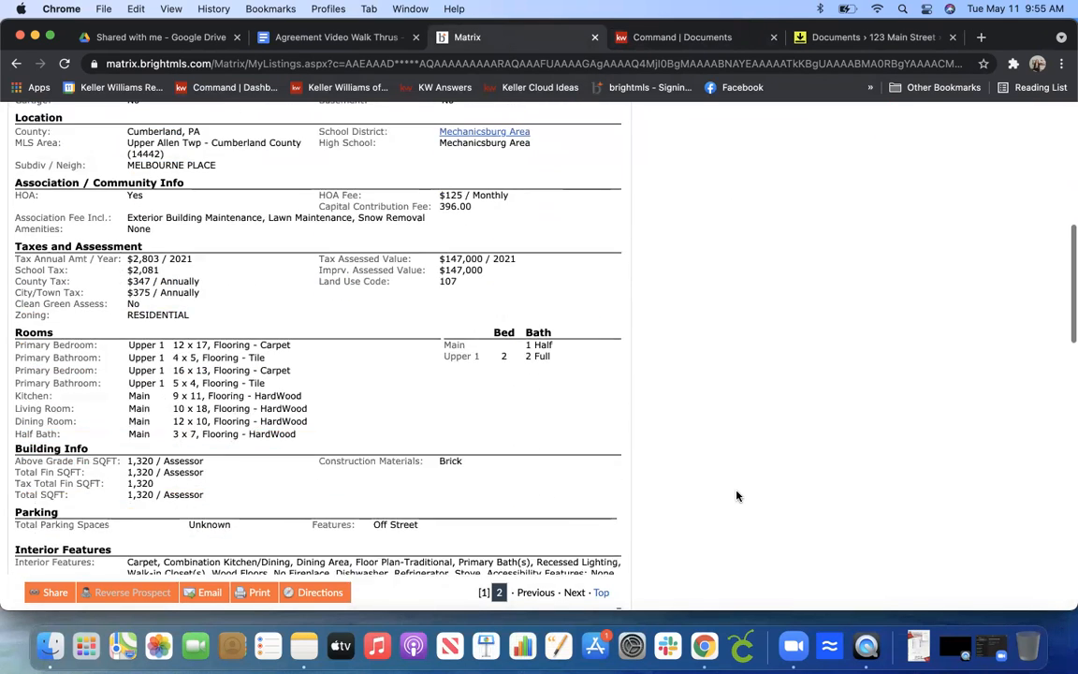
{"action": "scroll", "coordinate": [737, 496], "scroll_direction": "up", "scroll_amount": 5}
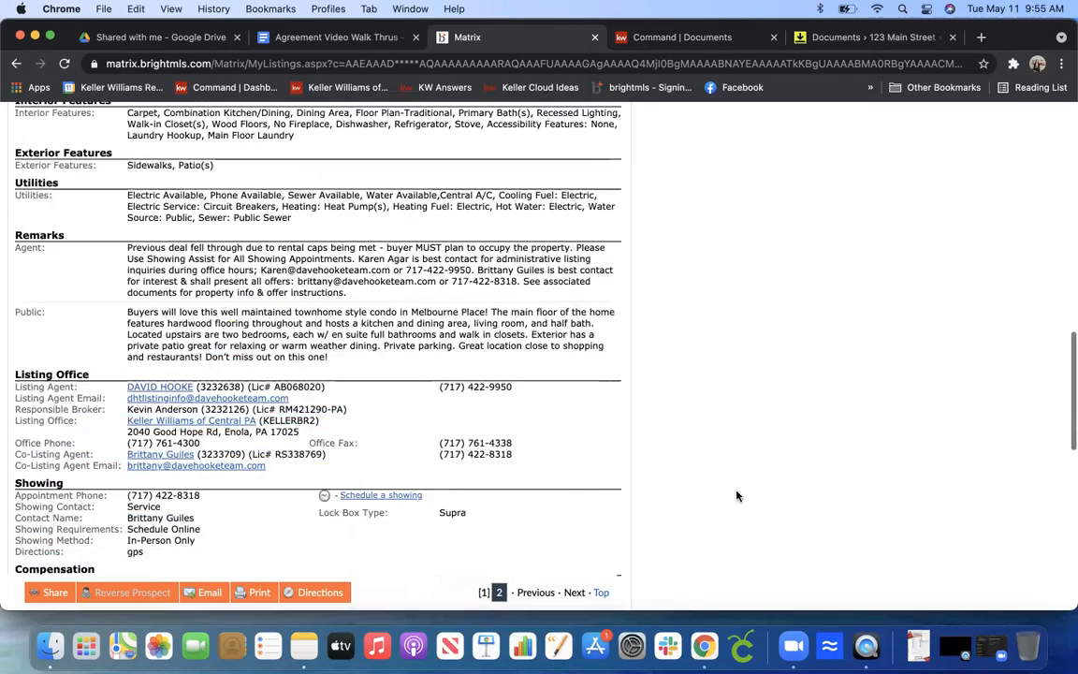
{"action": "scroll", "coordinate": [737, 496], "scroll_direction": "up", "scroll_amount": 8}
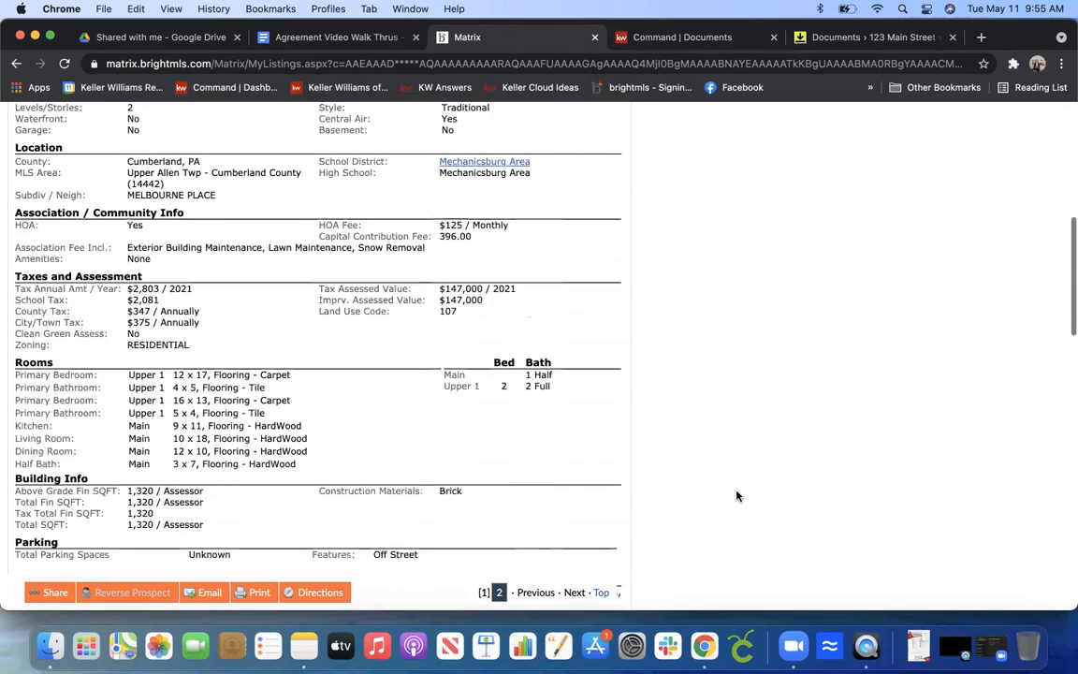
{"action": "scroll", "coordinate": [737, 496], "scroll_direction": "up", "scroll_amount": 5}
{"action": "scroll", "coordinate": [736, 496], "scroll_direction": "down", "scroll_amount": 3}
{"action": "scroll", "coordinate": [738, 493], "scroll_direction": "up", "scroll_amount": 1}
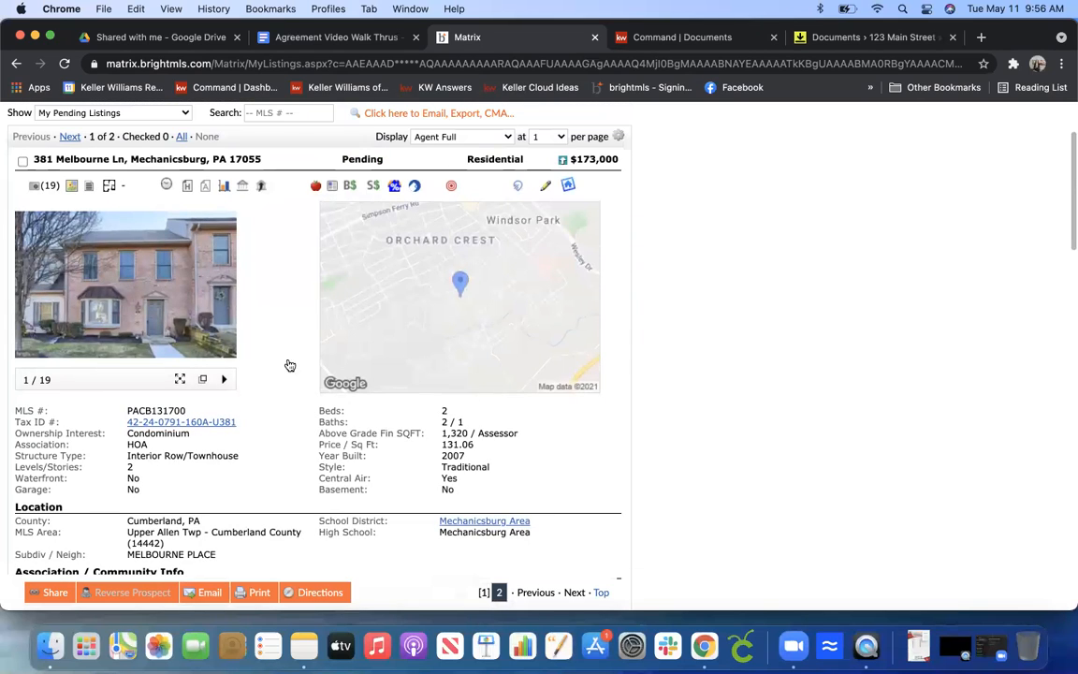
Print the listing's Agent Full report to PDF and save it as 'mls sheet' in Downloads.
{"action": "left_click", "coordinate": [255, 595]}
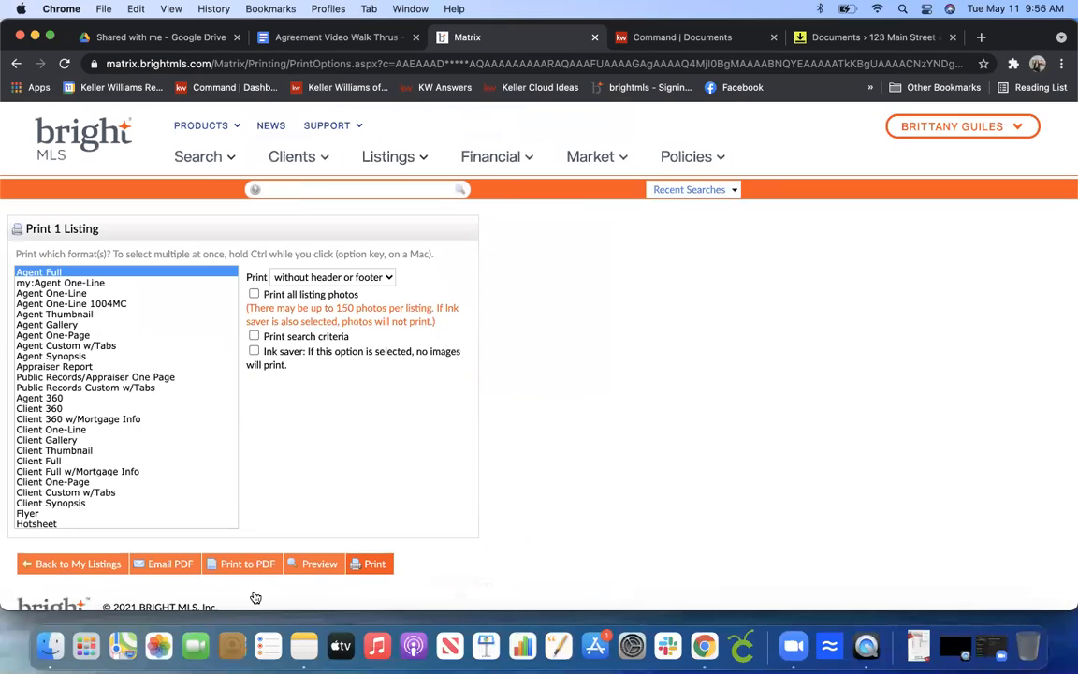
{"action": "left_click", "coordinate": [244, 565]}
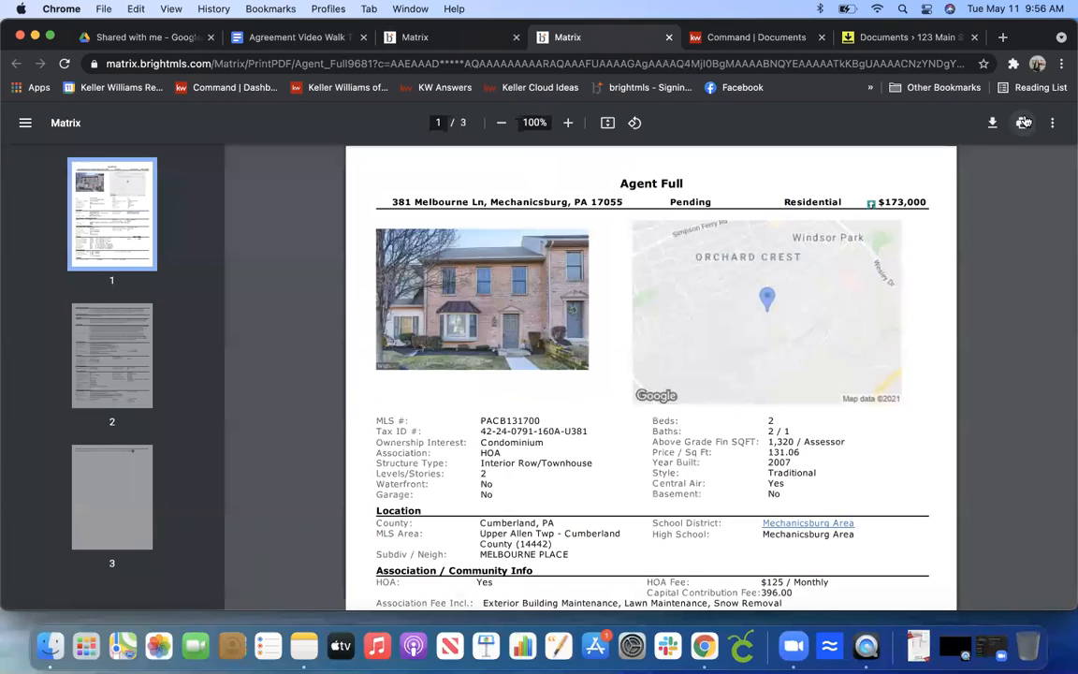
{"action": "left_click", "coordinate": [1022, 123]}
{"action": "left_click", "coordinate": [874, 544]}
{"action": "type", "text": "mls sheet"}
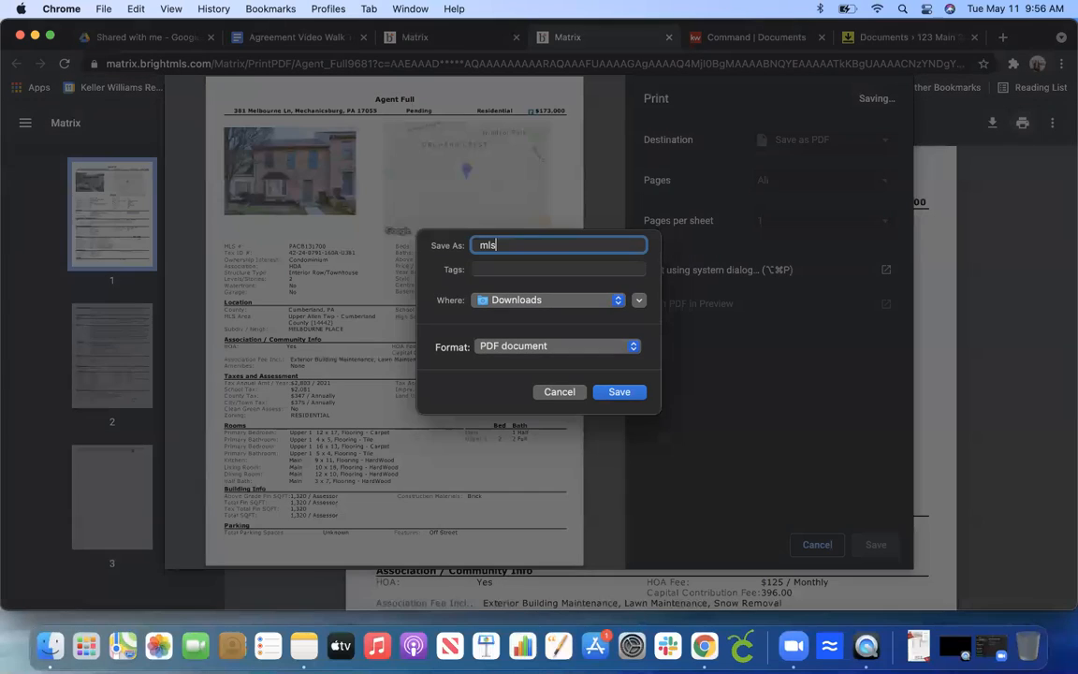
{"action": "left_click", "coordinate": [613, 394]}
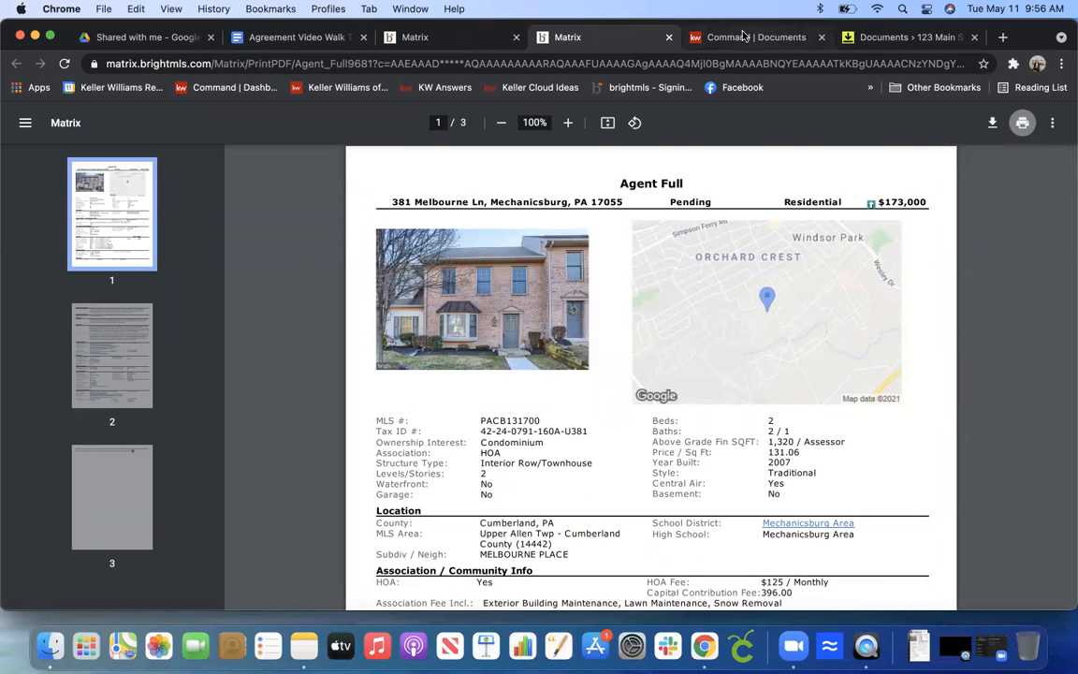
{"action": "left_click", "coordinate": [871, 43]}
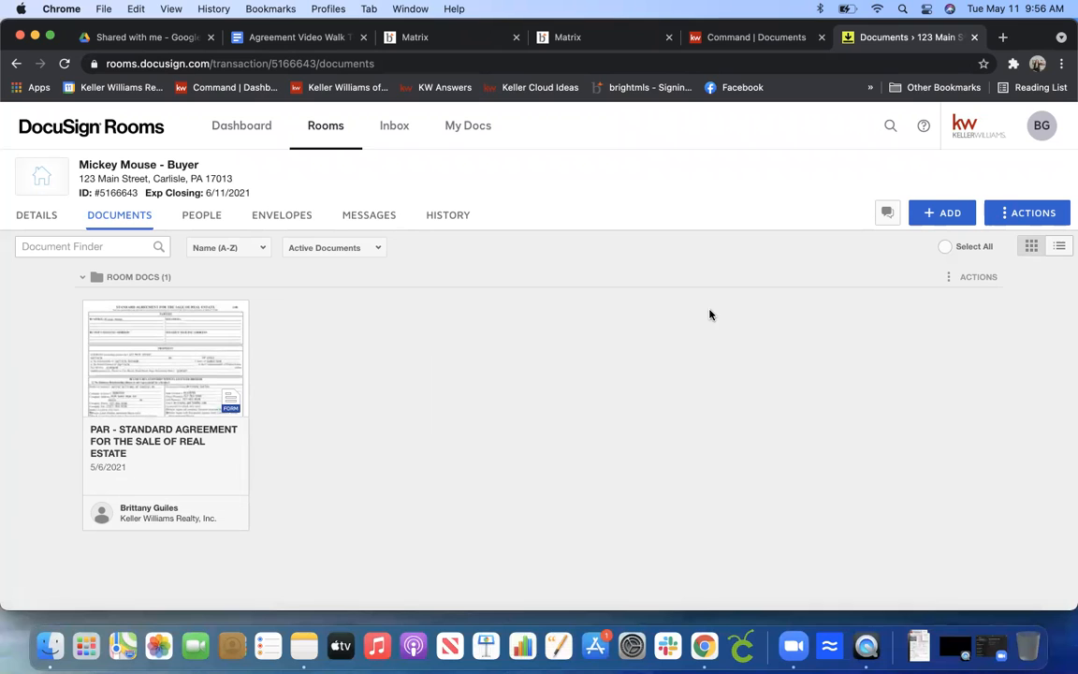
{"action": "left_click", "coordinate": [953, 212]}
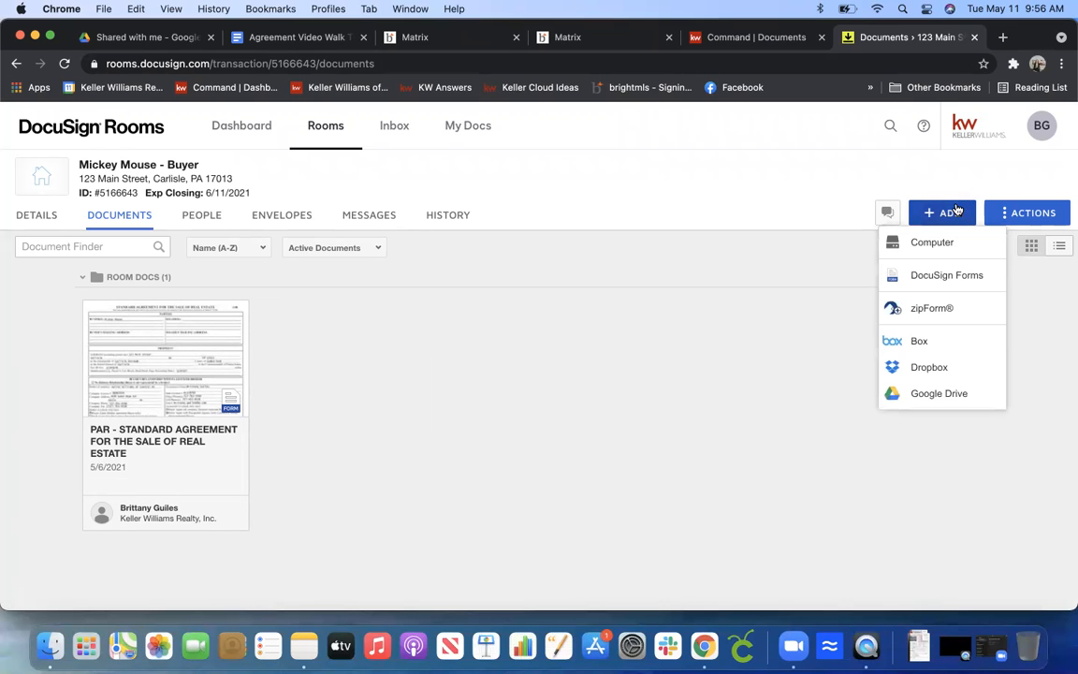
{"action": "left_click", "coordinate": [926, 244]}
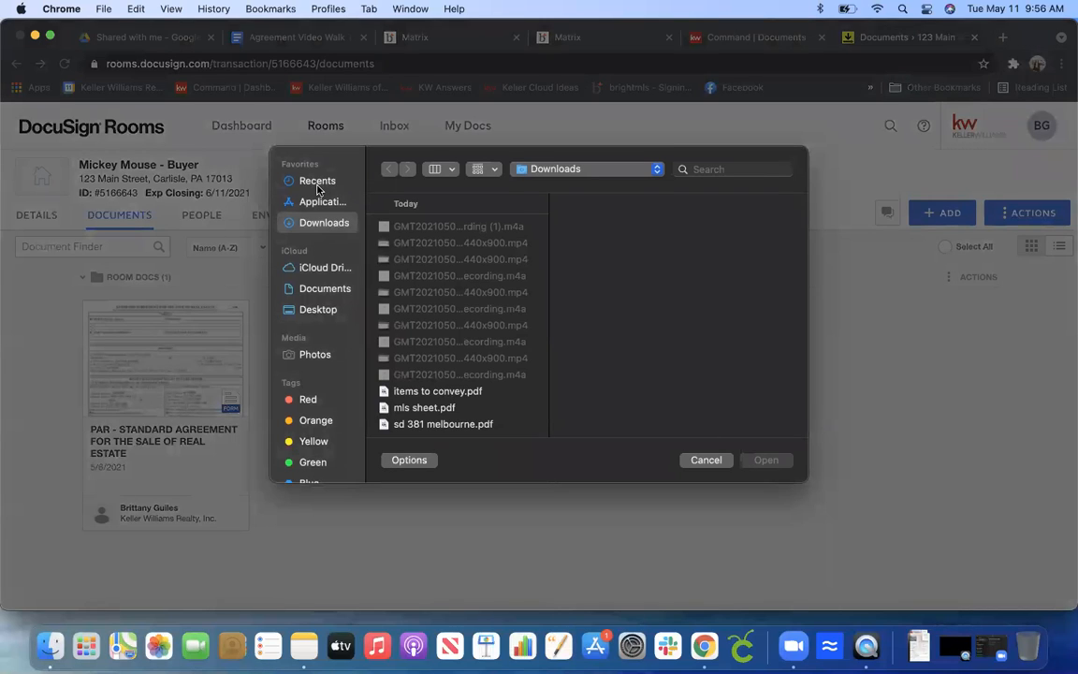
{"action": "left_click", "coordinate": [317, 183]}
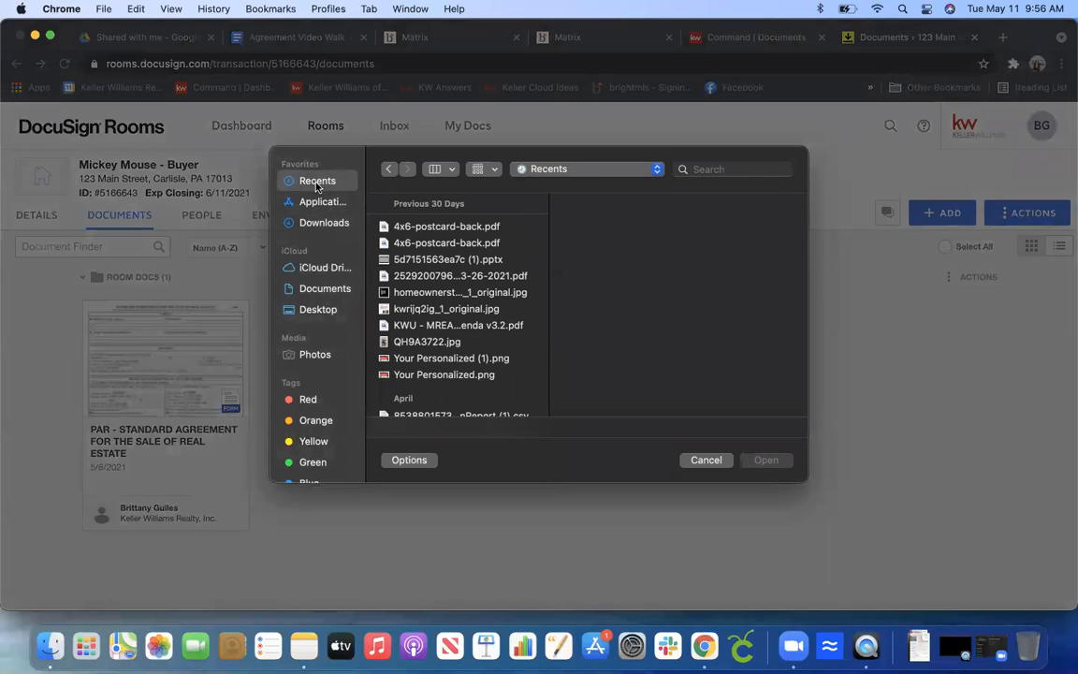
{"action": "left_click", "coordinate": [454, 230]}
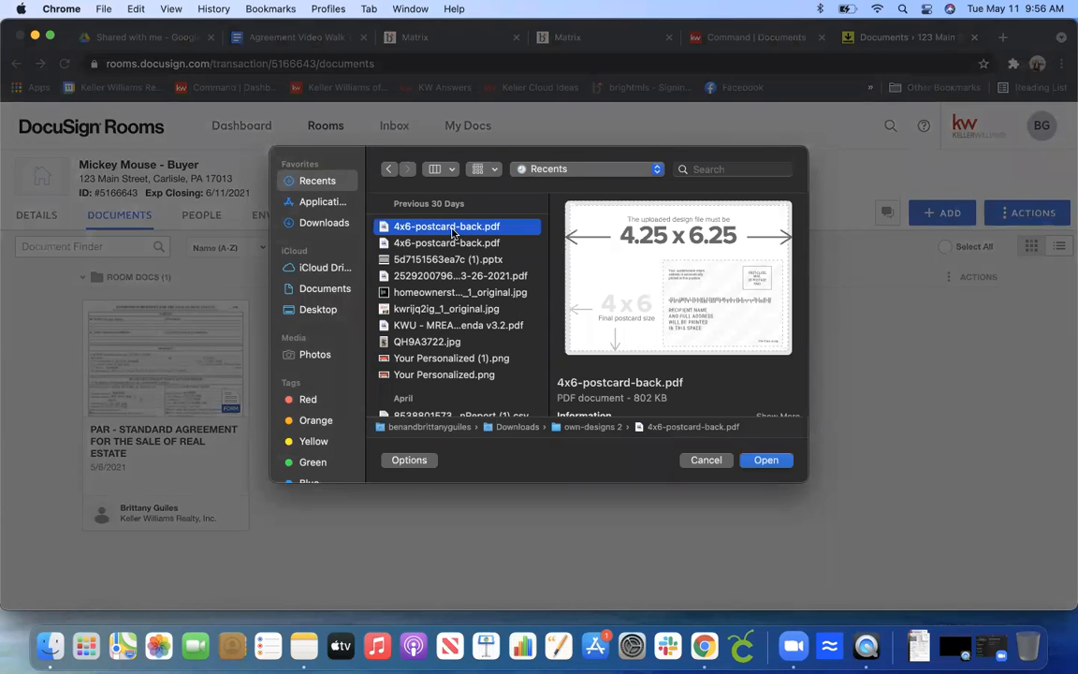
{"action": "left_click", "coordinate": [320, 224]}
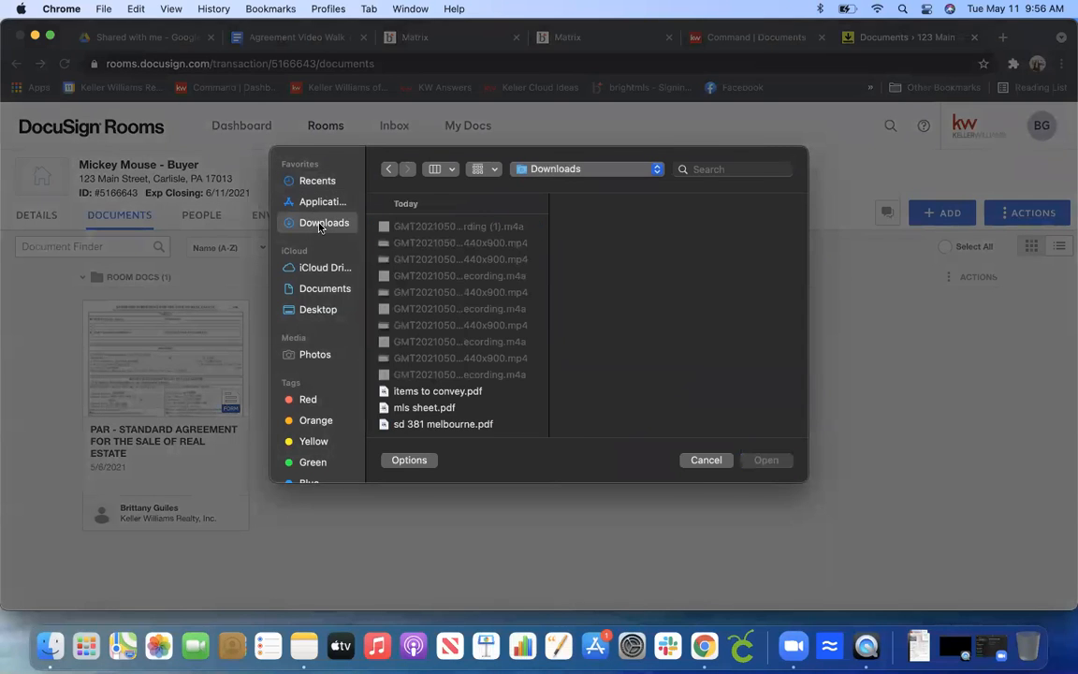
{"action": "left_click", "coordinate": [433, 394]}
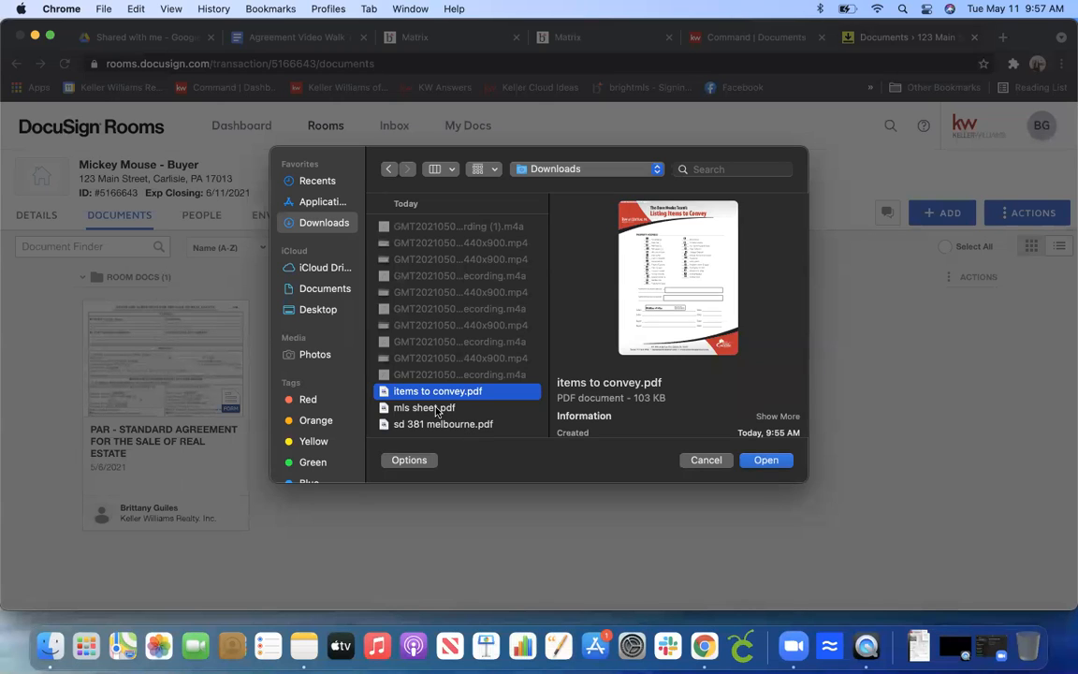
{"action": "left_click", "coordinate": [436, 409]}
{"action": "left_click", "coordinate": [446, 393]}
{"action": "left_click", "coordinate": [440, 409], "text": "shift"}
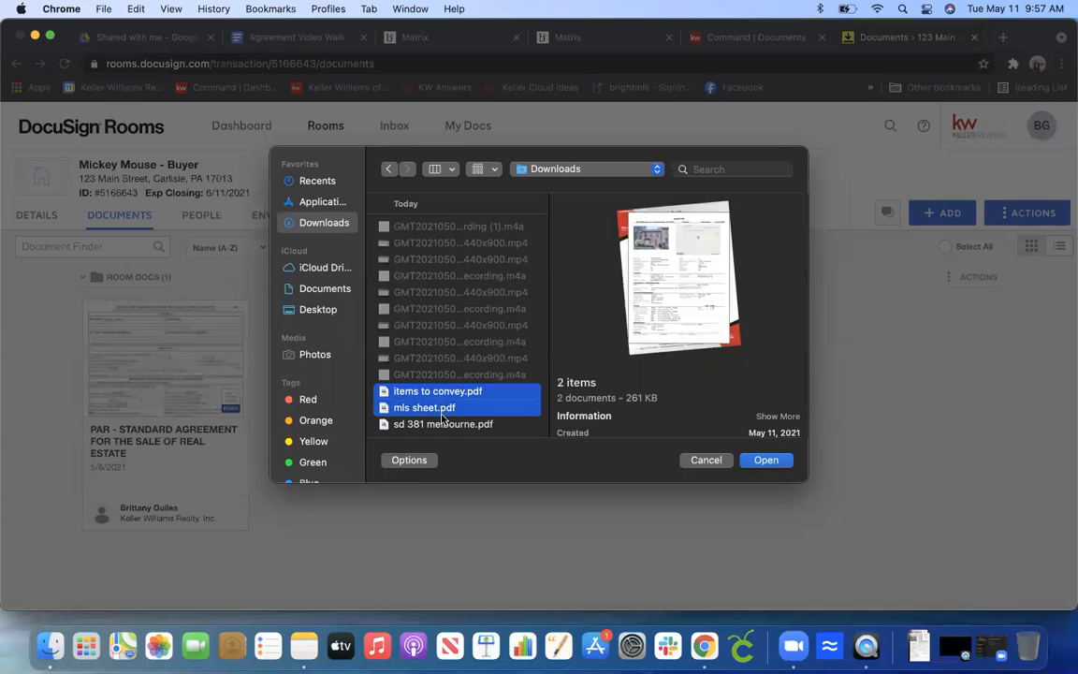
{"action": "left_click", "coordinate": [444, 425], "text": "shift"}
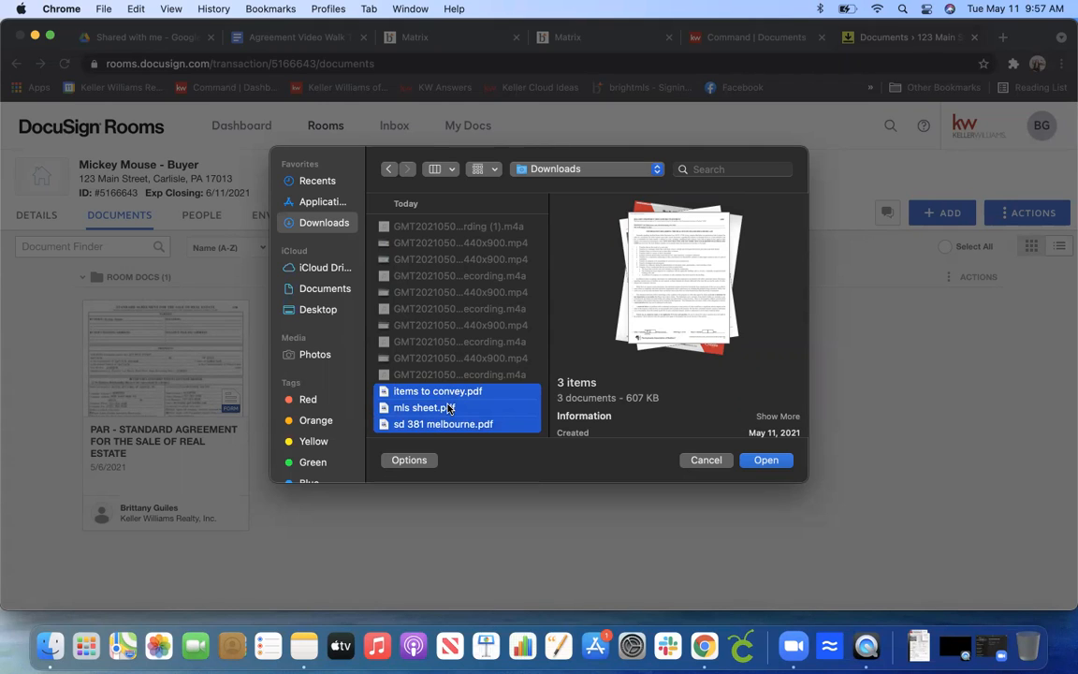
{"action": "left_click", "coordinate": [766, 461]}
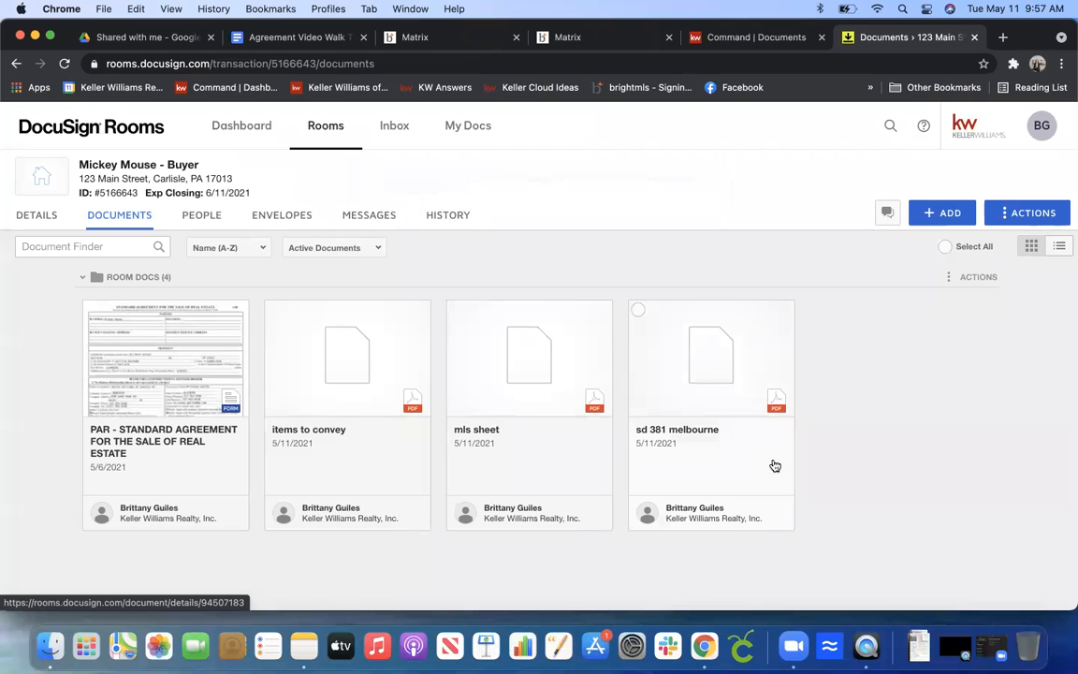
Preview the uploaded items to convey document, close it, and open the room's envelopes list.
{"action": "left_click", "coordinate": [370, 368]}
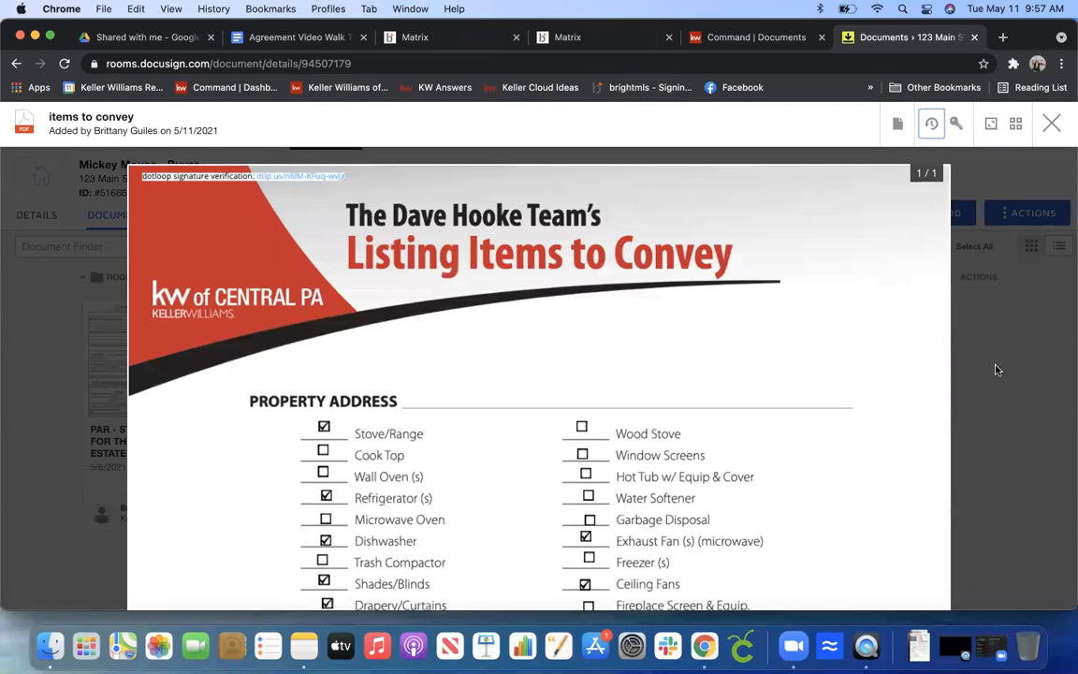
{"action": "key", "text": "Escape"}
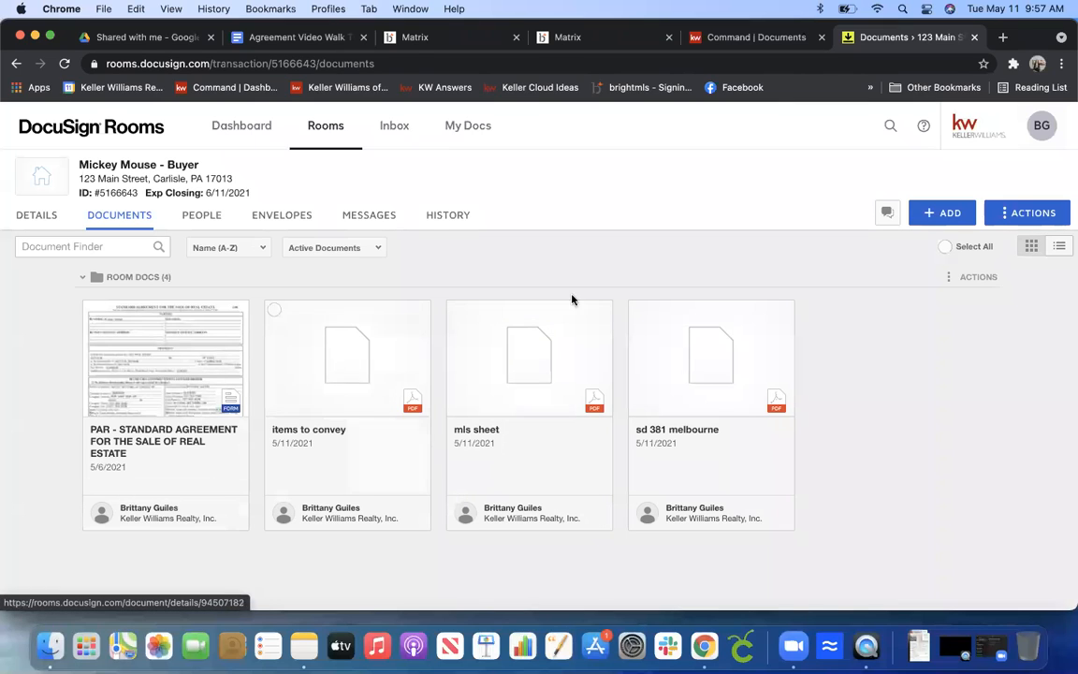
{"action": "left_click", "coordinate": [294, 217]}
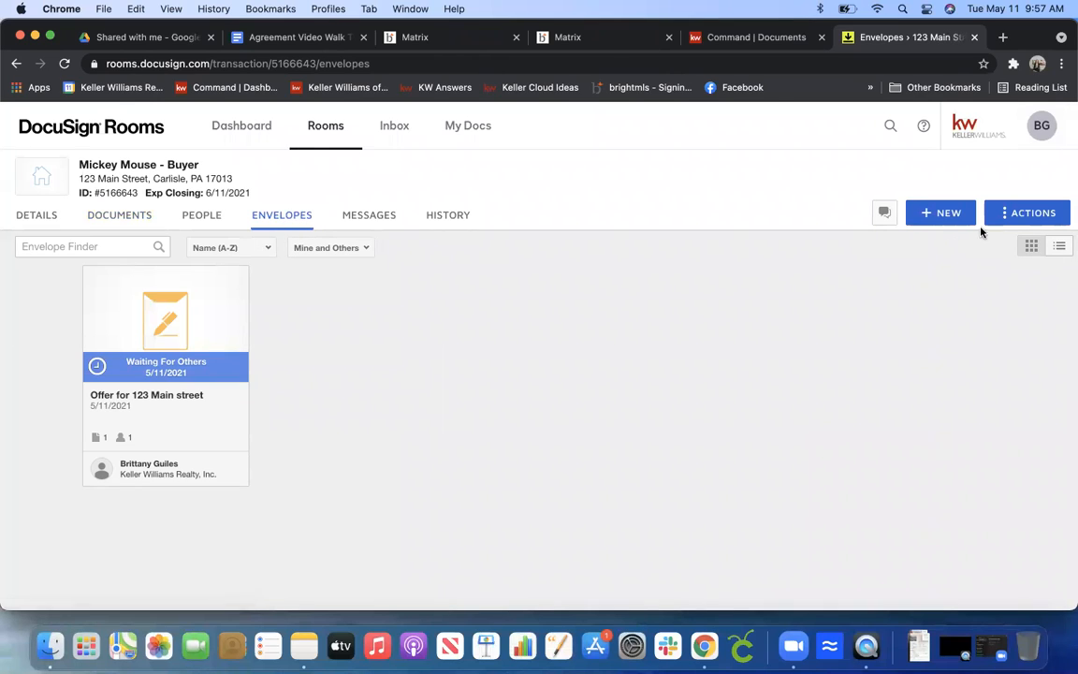
Start a new envelope and name it 'offer docs- sd, mls, items to convey'.
{"action": "left_click", "coordinate": [929, 214]}
{"action": "triple_click", "coordinate": [117, 251]}
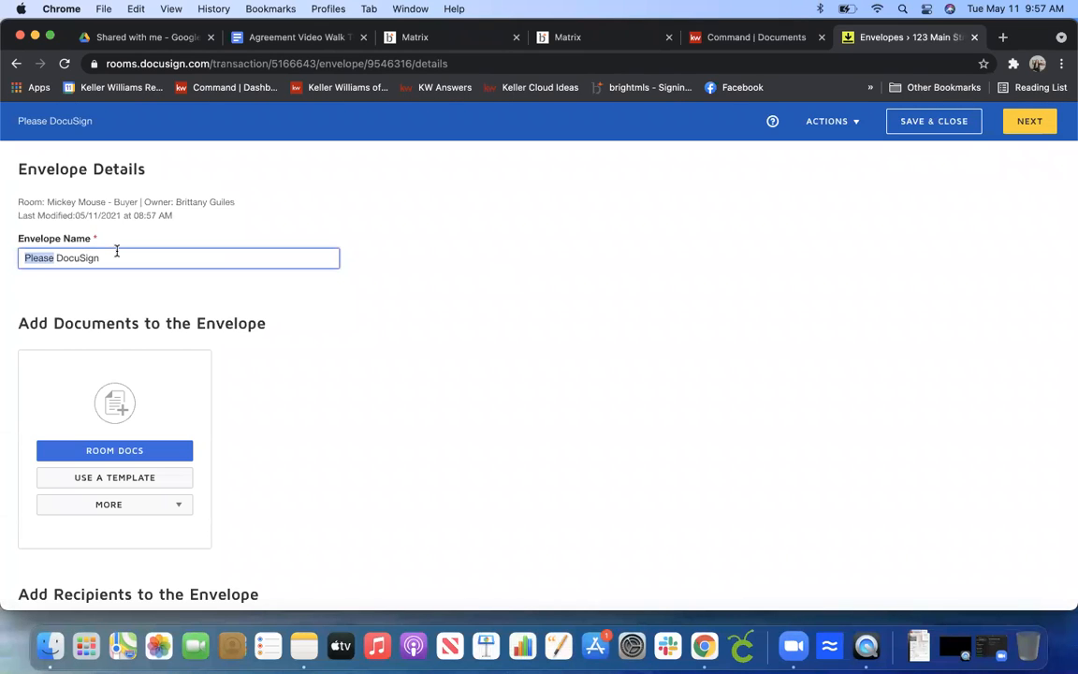
{"action": "type", "text": "offer"}
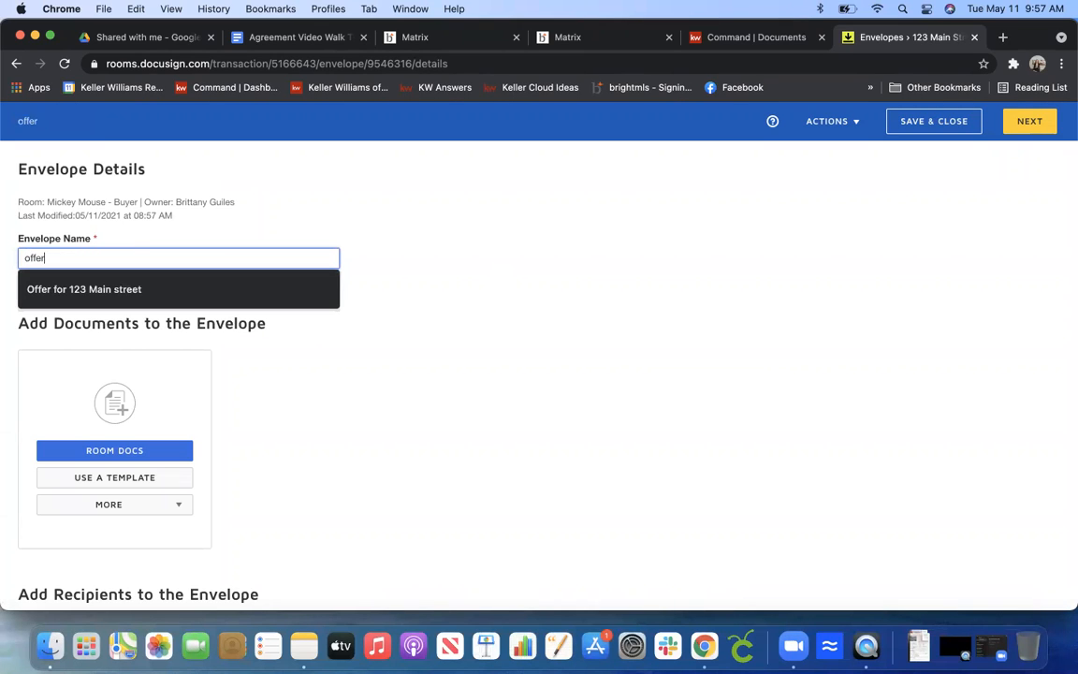
{"action": "type", "text": " docs"}
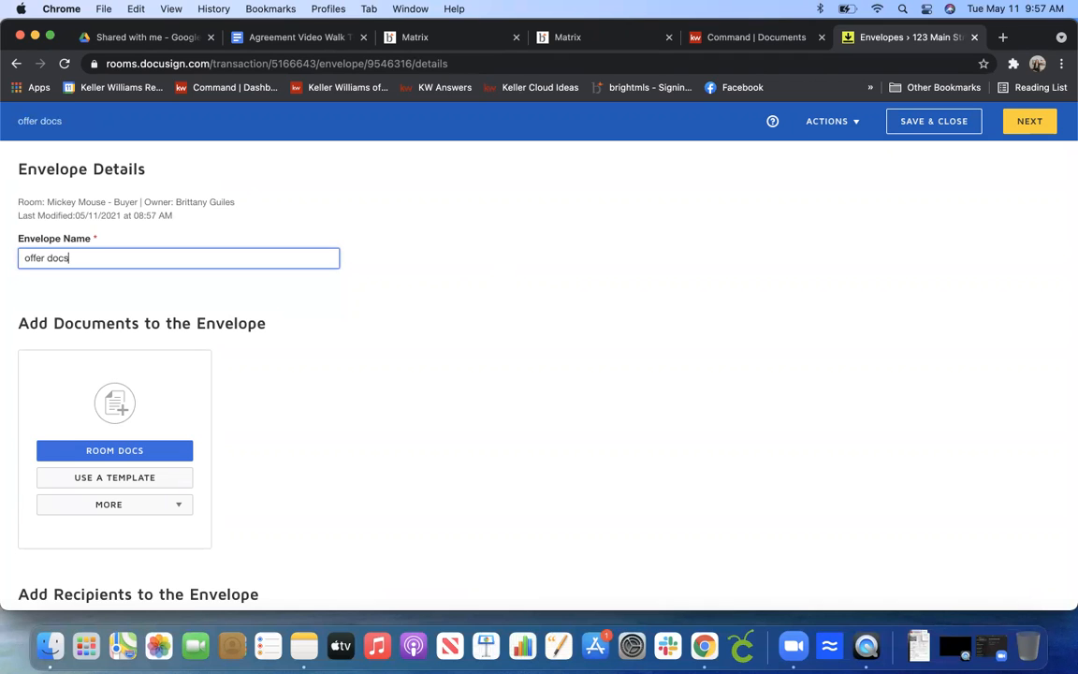
{"action": "type", "text": "- sd, mls, items to convey"}
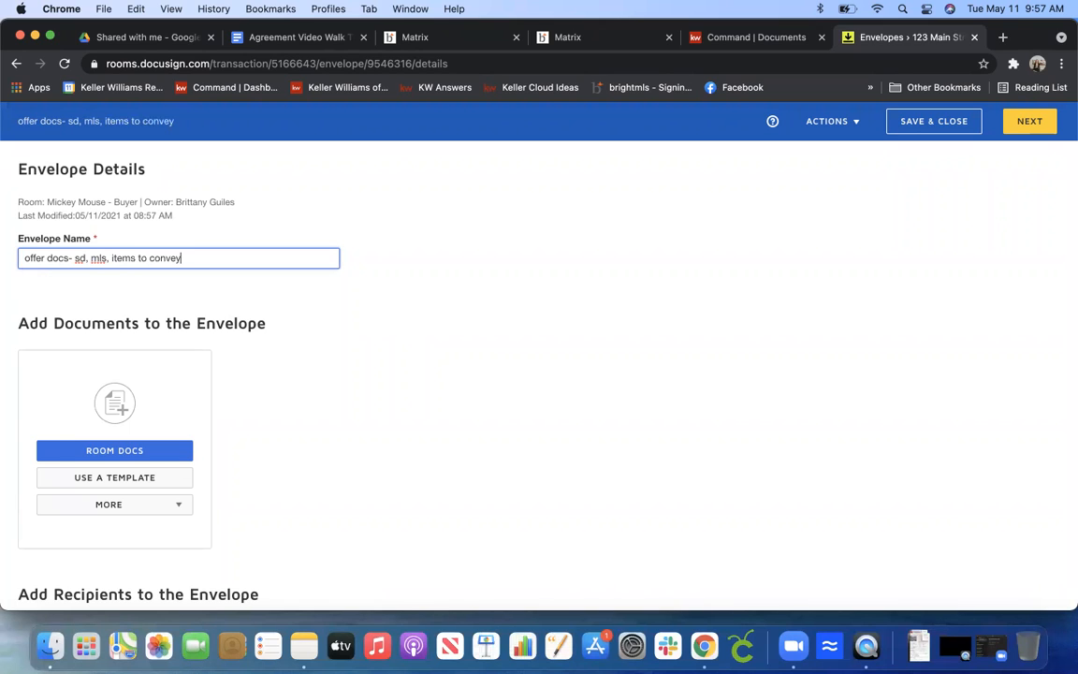
{"action": "left_click", "coordinate": [145, 451]}
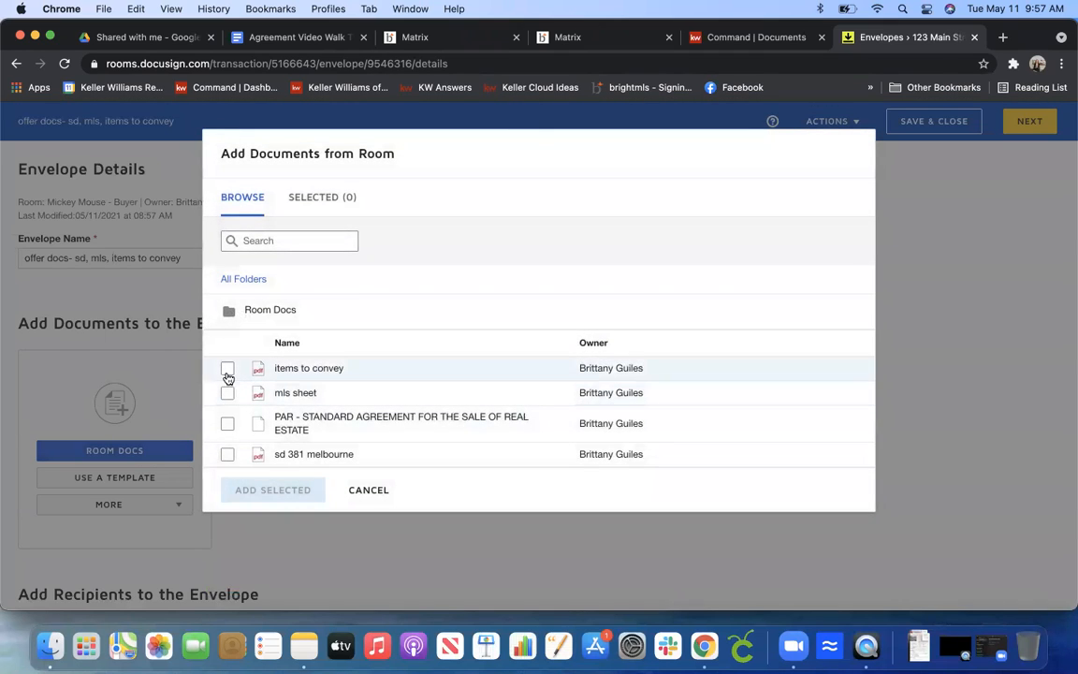
{"action": "left_click", "coordinate": [228, 369]}
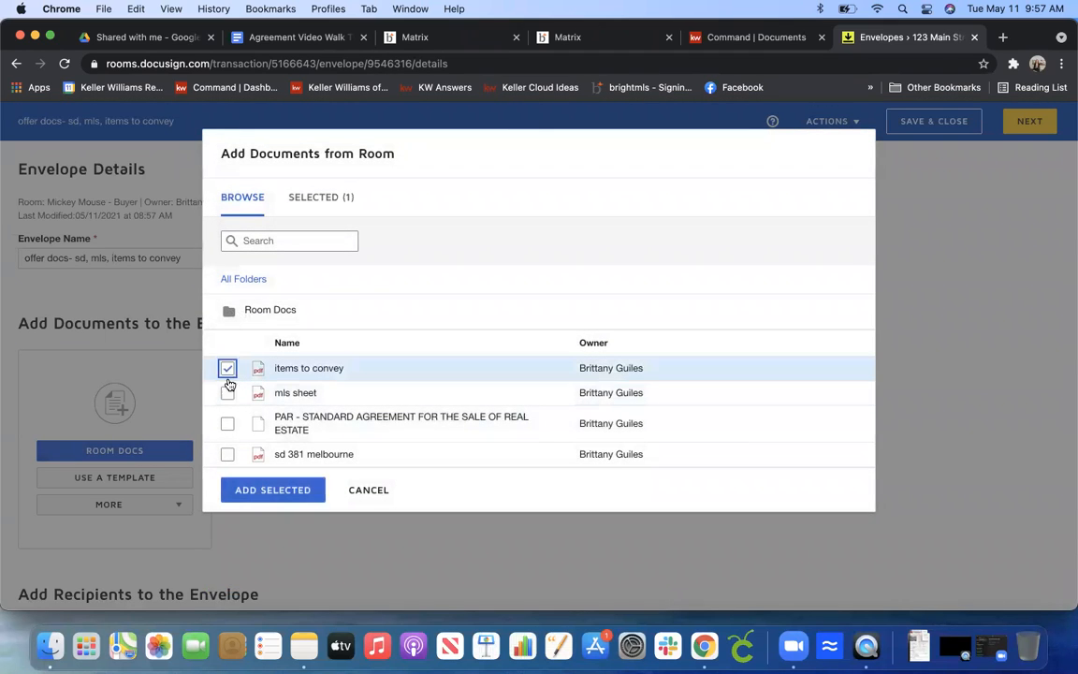
{"action": "left_click", "coordinate": [227, 392]}
{"action": "left_click", "coordinate": [227, 454]}
{"action": "left_click", "coordinate": [273, 489]}
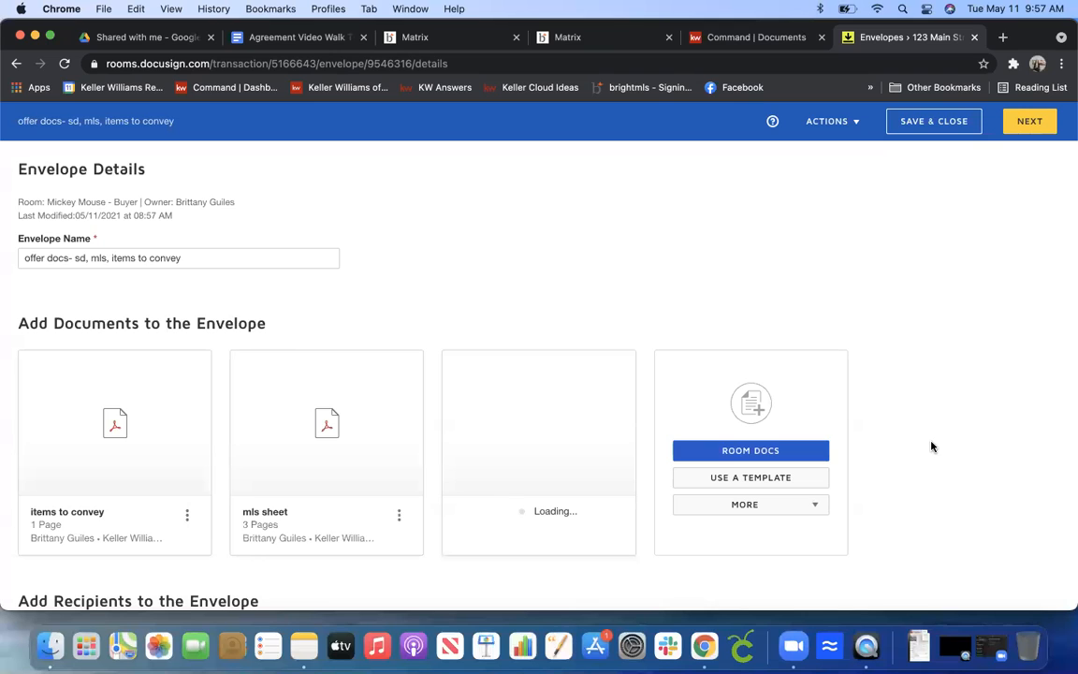
Add the buyer from the room contacts as the envelope's recipient and continue to placing fields.
{"action": "scroll", "coordinate": [931, 447], "scroll_direction": "down", "scroll_amount": 5}
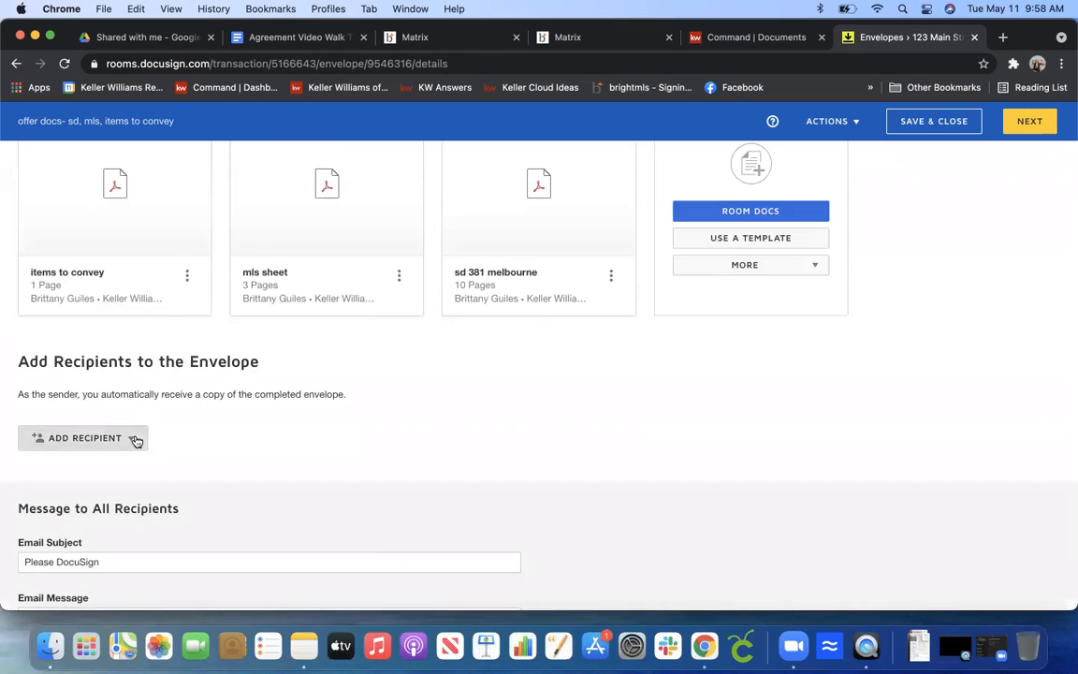
{"action": "left_click", "coordinate": [135, 439]}
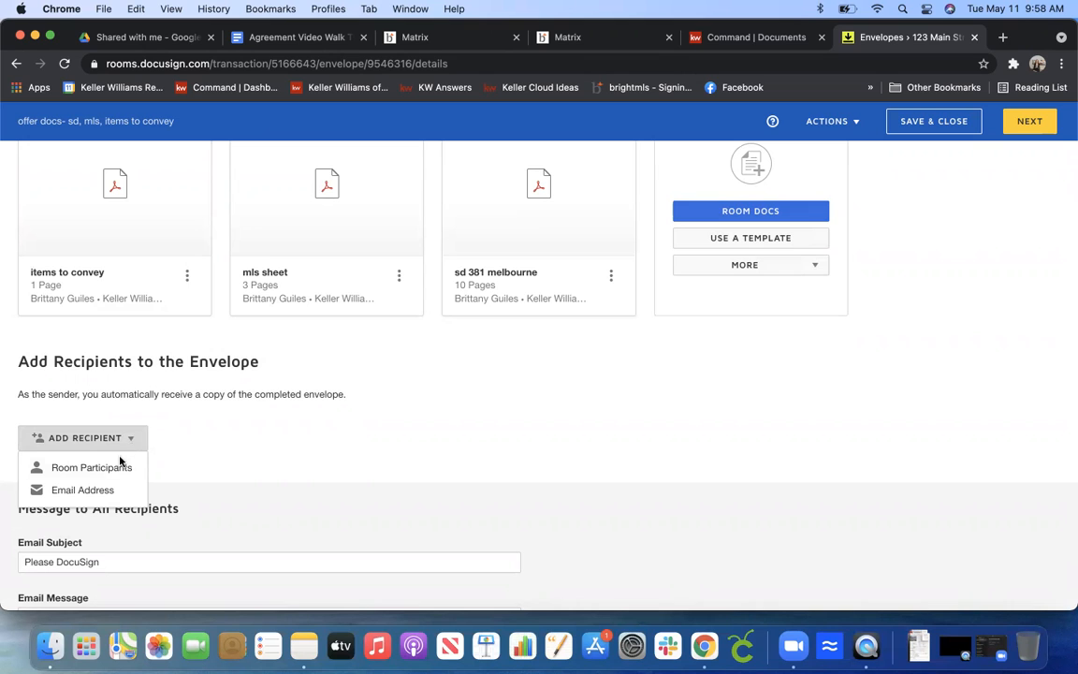
{"action": "left_click", "coordinate": [118, 466]}
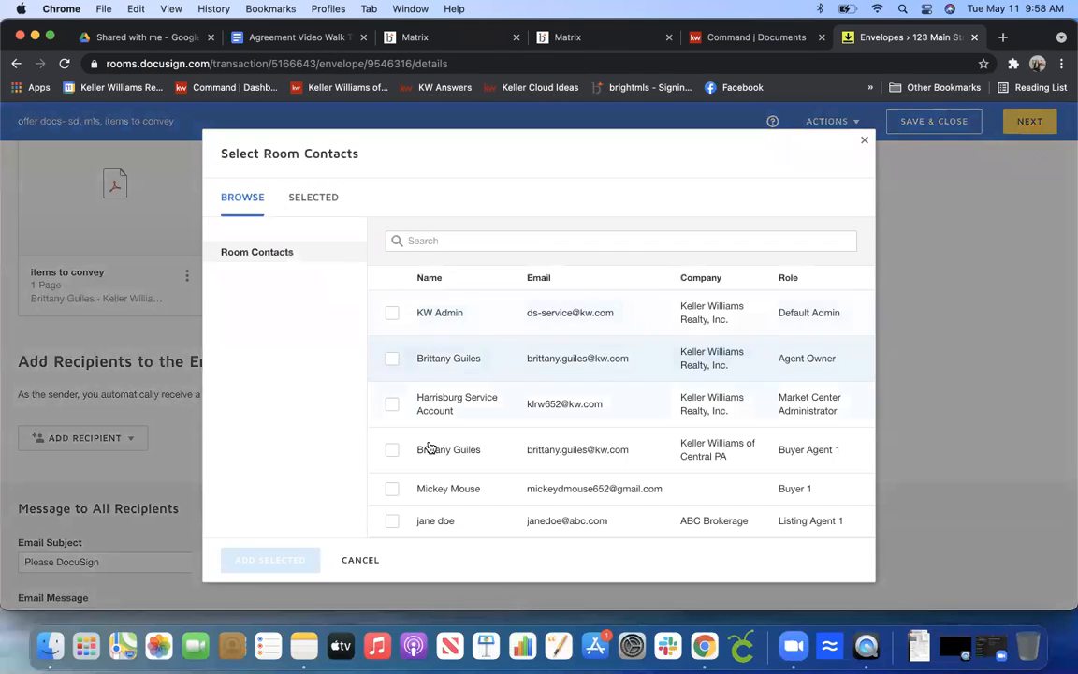
{"action": "left_click", "coordinate": [392, 488]}
{"action": "left_click", "coordinate": [315, 559]}
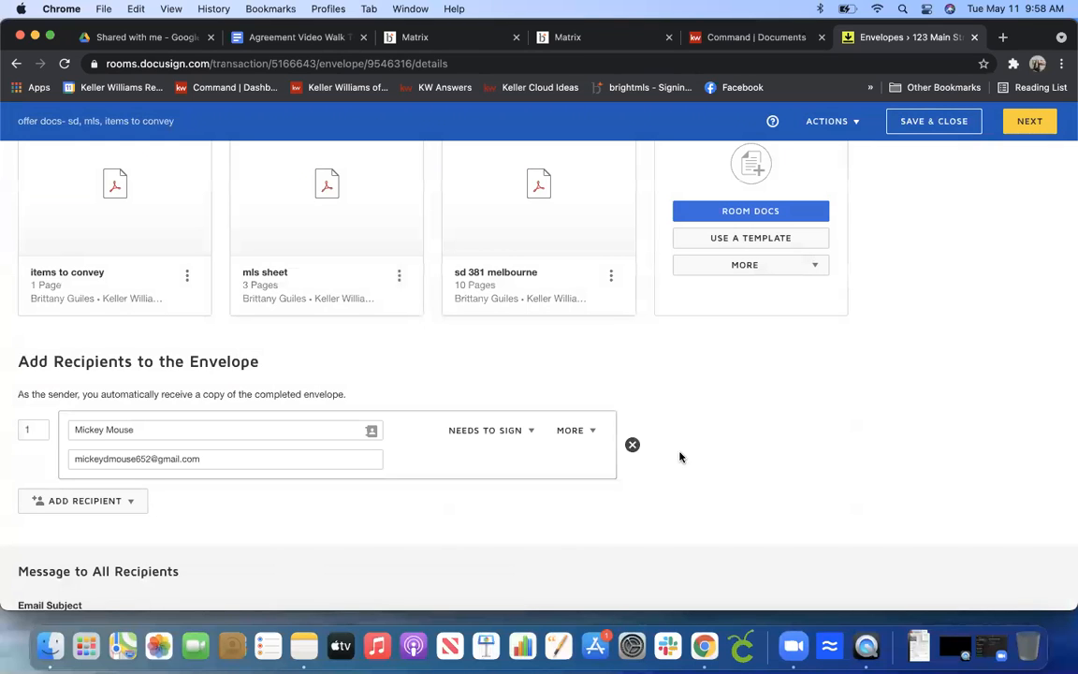
{"action": "scroll", "coordinate": [711, 449], "scroll_direction": "up", "scroll_amount": 2}
{"action": "scroll", "coordinate": [711, 448], "scroll_direction": "up", "scroll_amount": 3}
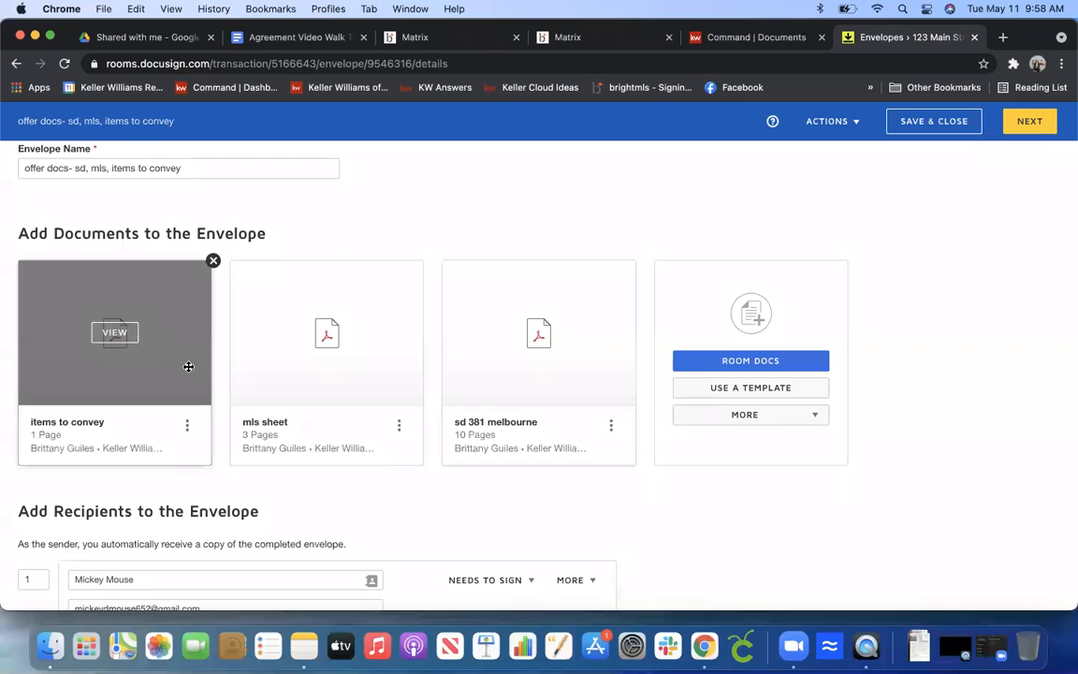
{"action": "left_click", "coordinate": [1026, 123]}
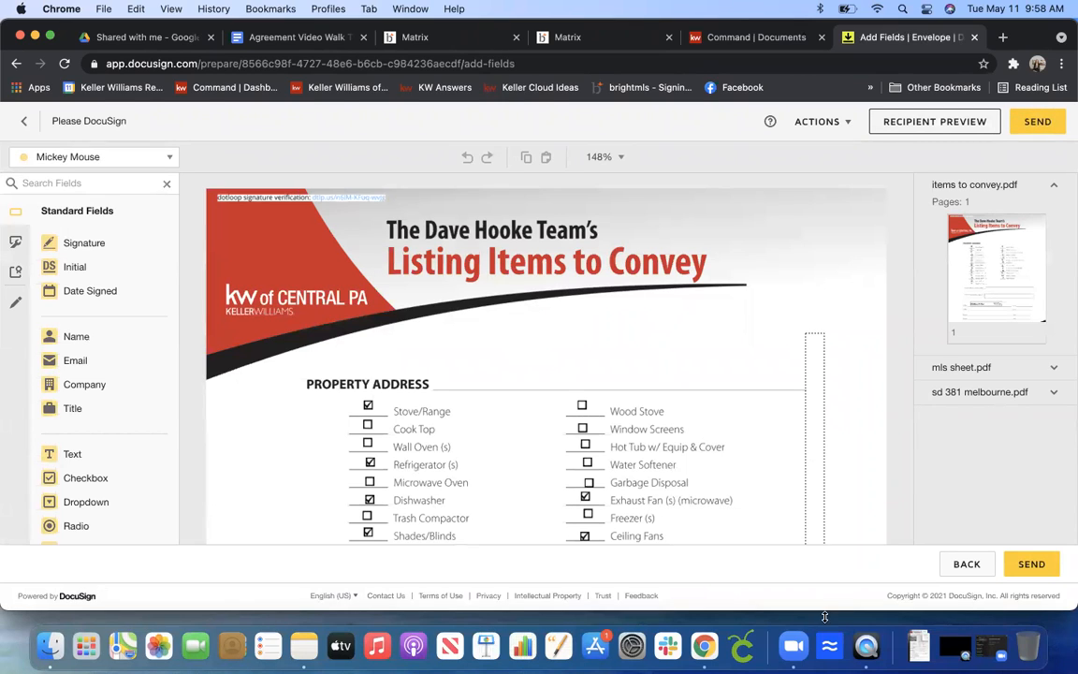
Place a Signature field for the buyer on the items to convey page.
{"action": "left_click", "coordinate": [976, 307]}
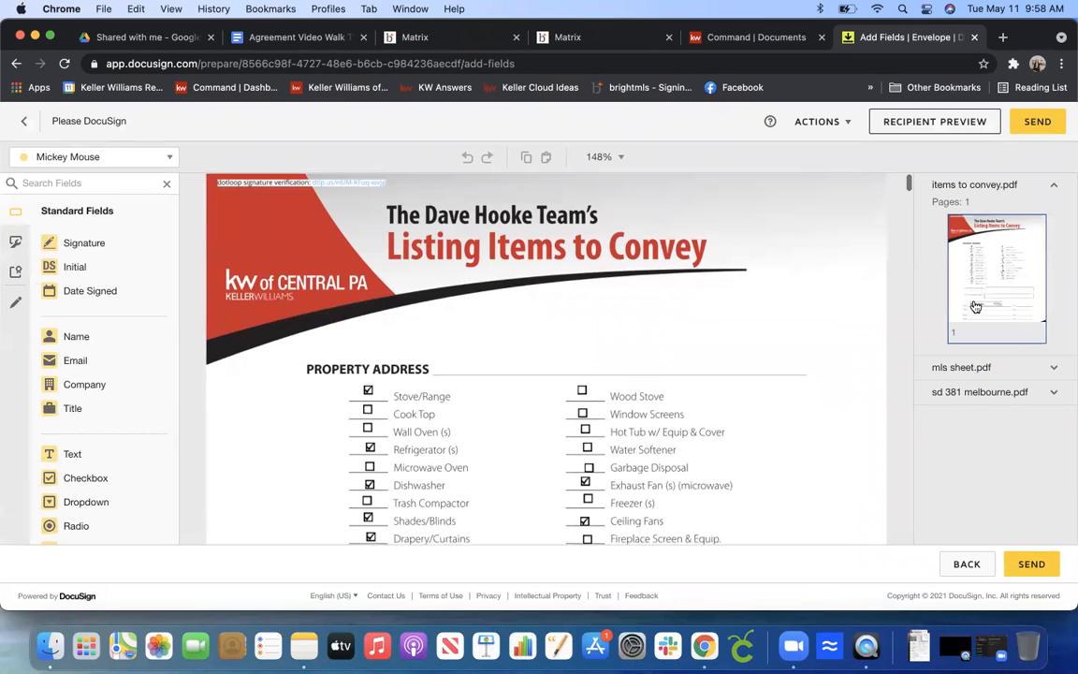
{"action": "left_click", "coordinate": [917, 186]}
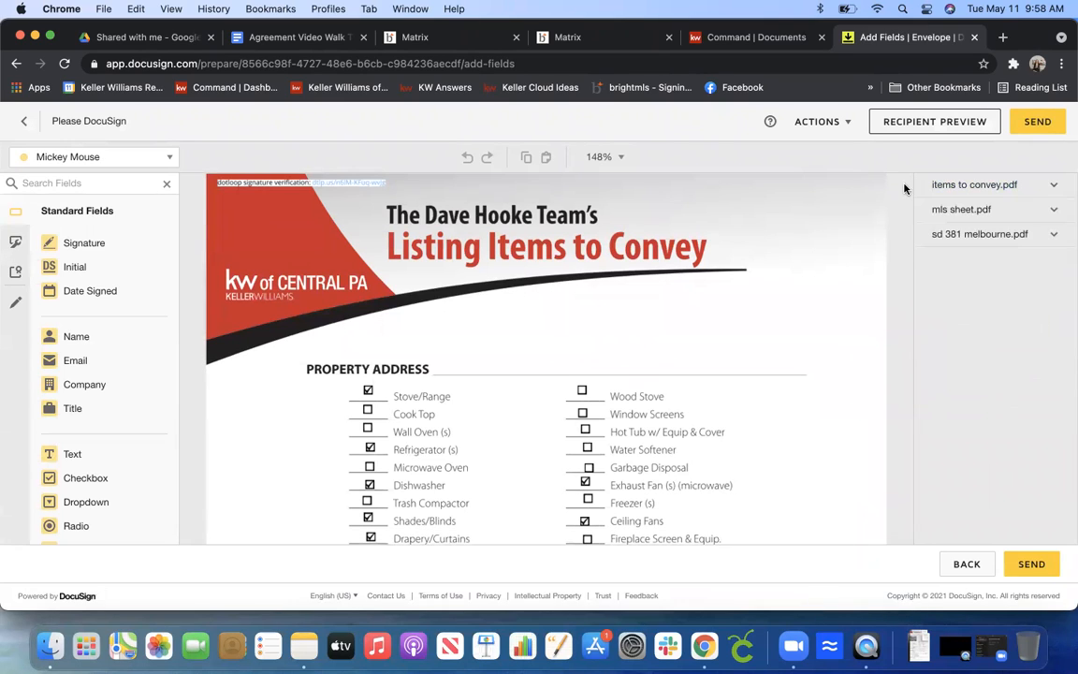
{"action": "left_click", "coordinate": [966, 187]}
{"action": "mouse_move", "coordinate": [81, 243]}
{"action": "left_mouse_down"}
{"action": "mouse_move", "coordinate": [196, 252]}
{"action": "mouse_move", "coordinate": [85, 246]}
{"action": "mouse_move", "coordinate": [523, 414]}
{"action": "mouse_move", "coordinate": [554, 595]}
{"action": "mouse_move", "coordinate": [585, 529]}
{"action": "mouse_move", "coordinate": [510, 522]}
{"action": "mouse_move", "coordinate": [522, 520]}
{"action": "left_mouse_up"}
{"action": "left_click", "coordinate": [704, 457]}
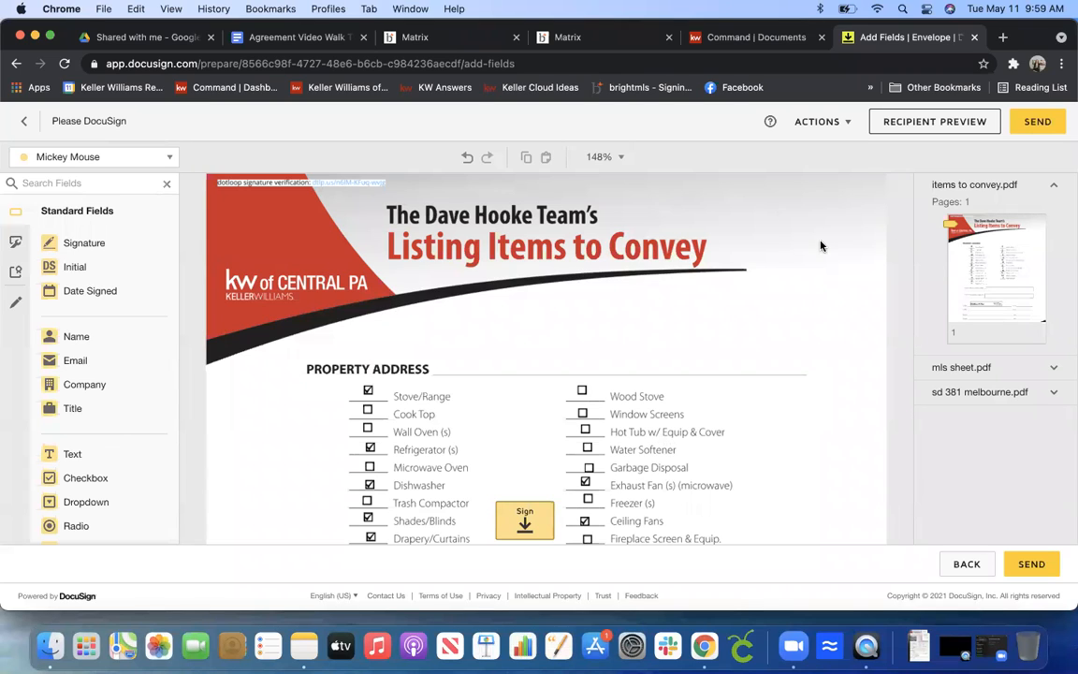
Move the signature field onto the Buyer signature line of the items to convey page.
{"action": "left_click", "coordinate": [846, 124]}
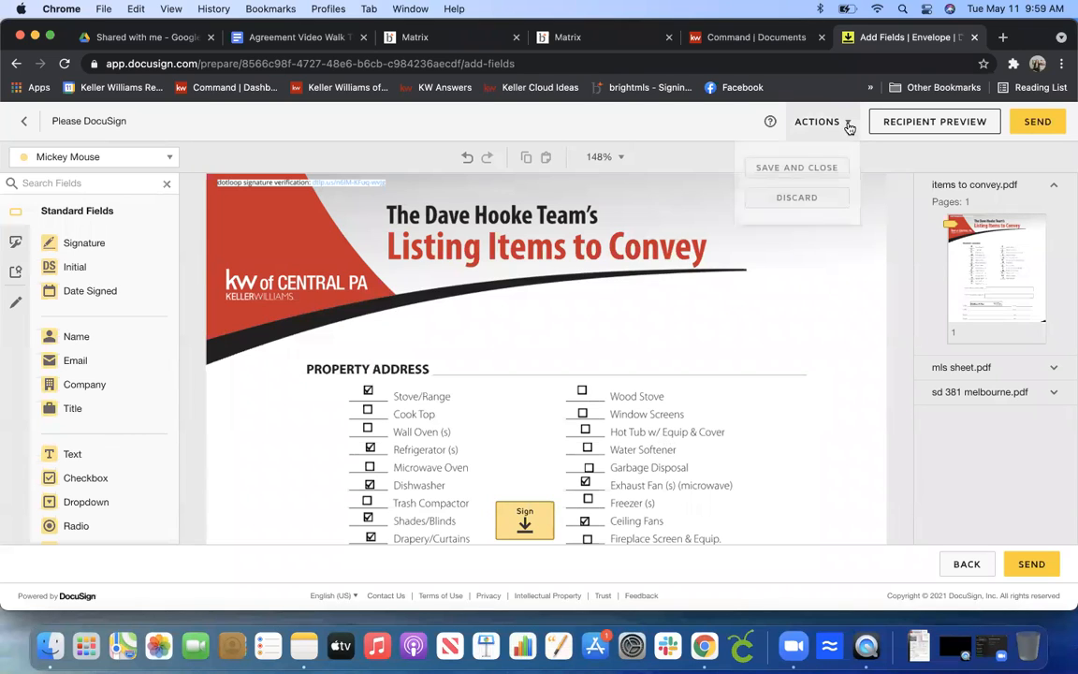
{"action": "left_click", "coordinate": [886, 279]}
{"action": "scroll", "coordinate": [912, 233], "scroll_direction": "up", "scroll_amount": 1}
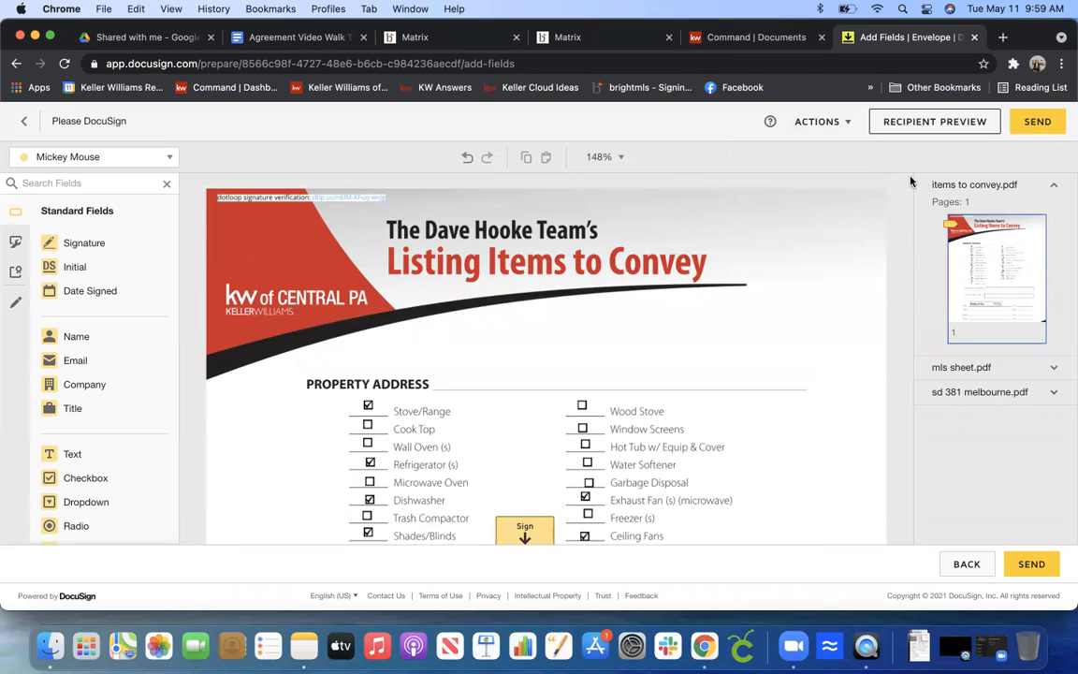
{"action": "scroll", "coordinate": [908, 208], "scroll_direction": "down", "scroll_amount": 5}
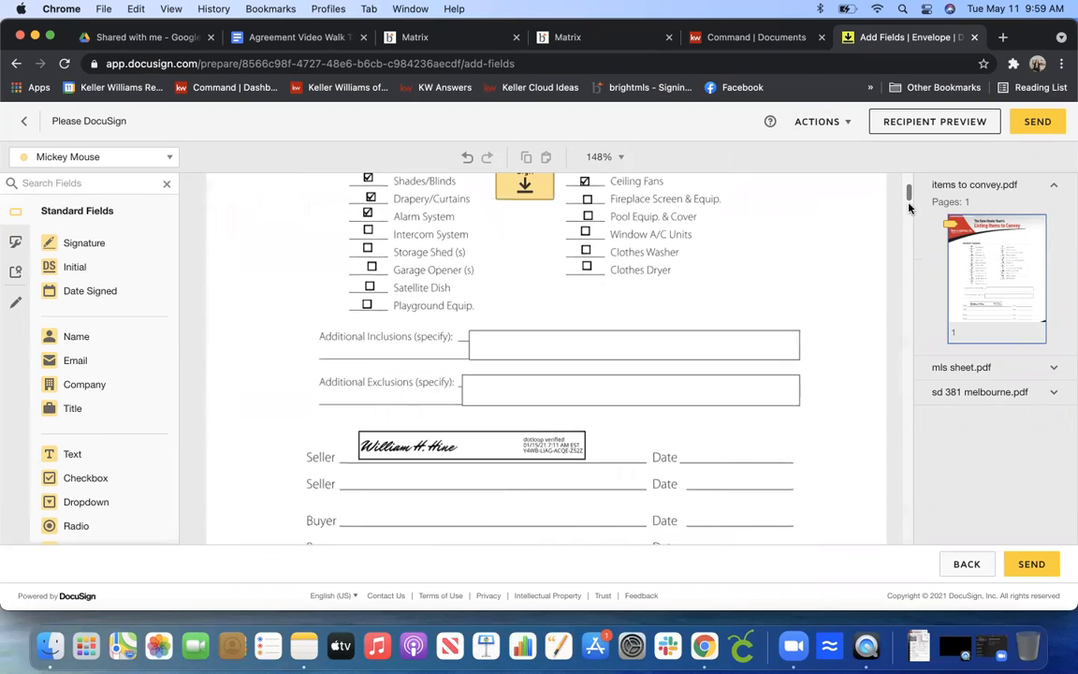
{"action": "mouse_move", "coordinate": [539, 185]}
{"action": "left_mouse_down"}
{"action": "mouse_move", "coordinate": [526, 180]}
{"action": "mouse_move", "coordinate": [510, 272]}
{"action": "mouse_move", "coordinate": [440, 370]}
{"action": "mouse_move", "coordinate": [372, 507]}
{"action": "left_mouse_up"}
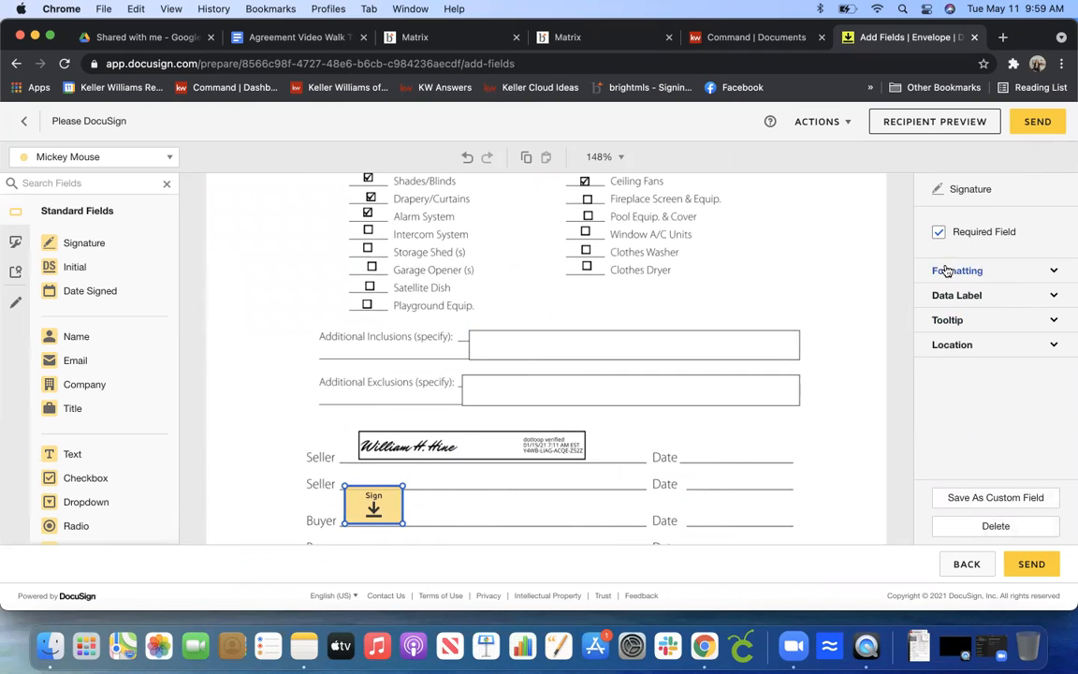
{"action": "left_click", "coordinate": [907, 284]}
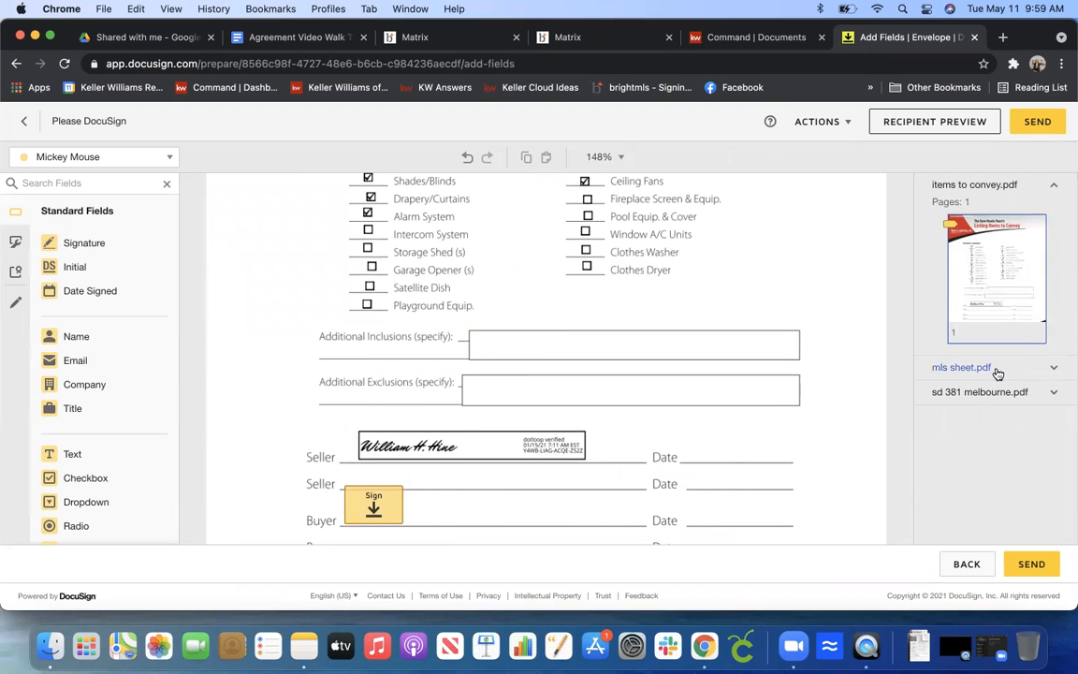
Place an Initial field beside the Association section on the first page of the mls sheet.
{"action": "left_click", "coordinate": [1052, 372]}
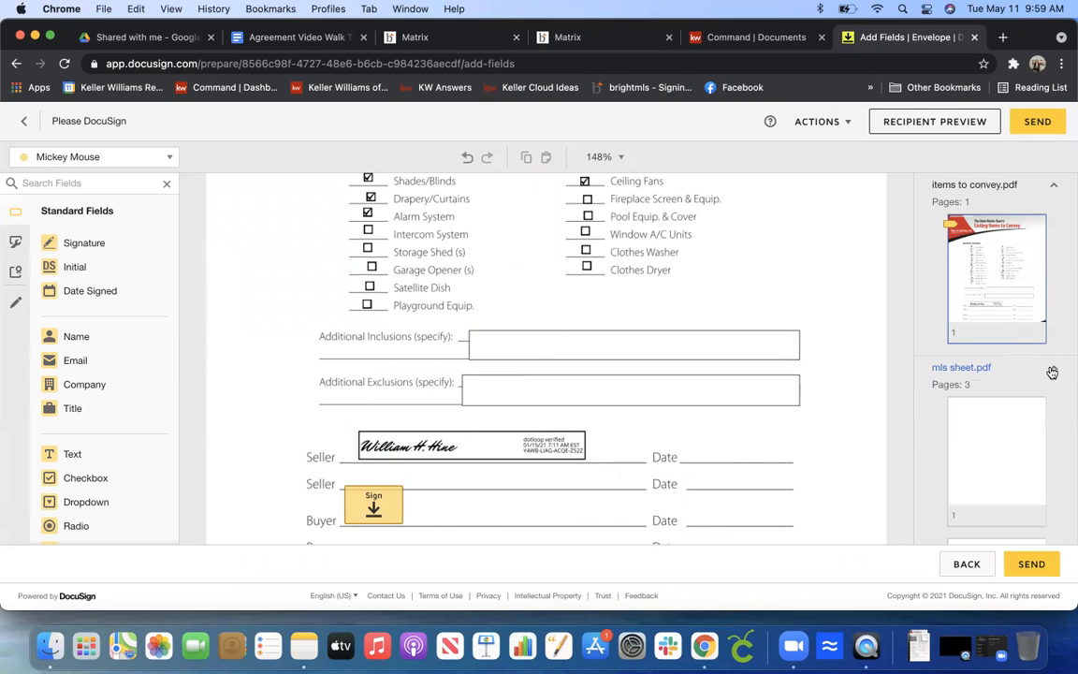
{"action": "left_click", "coordinate": [994, 446]}
{"action": "left_click_drag", "start_coordinate": [907, 209], "coordinate": [910, 239]}
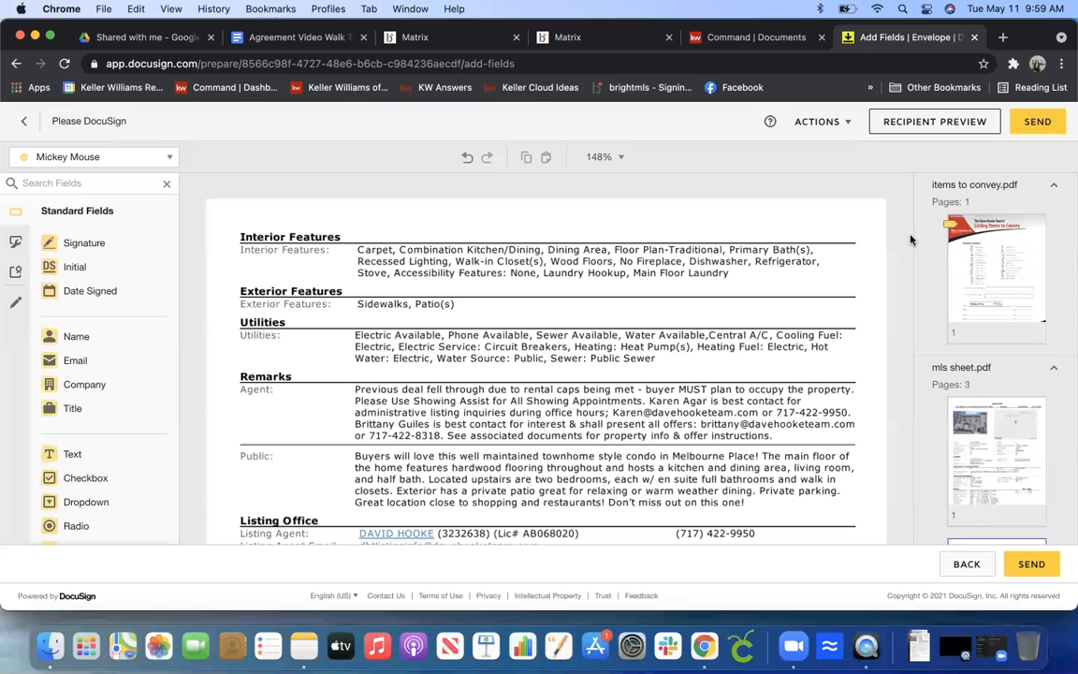
{"action": "mouse_move", "coordinate": [909, 239]}
{"action": "left_mouse_down"}
{"action": "mouse_move", "coordinate": [908, 204]}
{"action": "mouse_move", "coordinate": [912, 217]}
{"action": "left_mouse_up"}
{"action": "scroll", "coordinate": [496, 273], "scroll_direction": "down", "scroll_amount": 3}
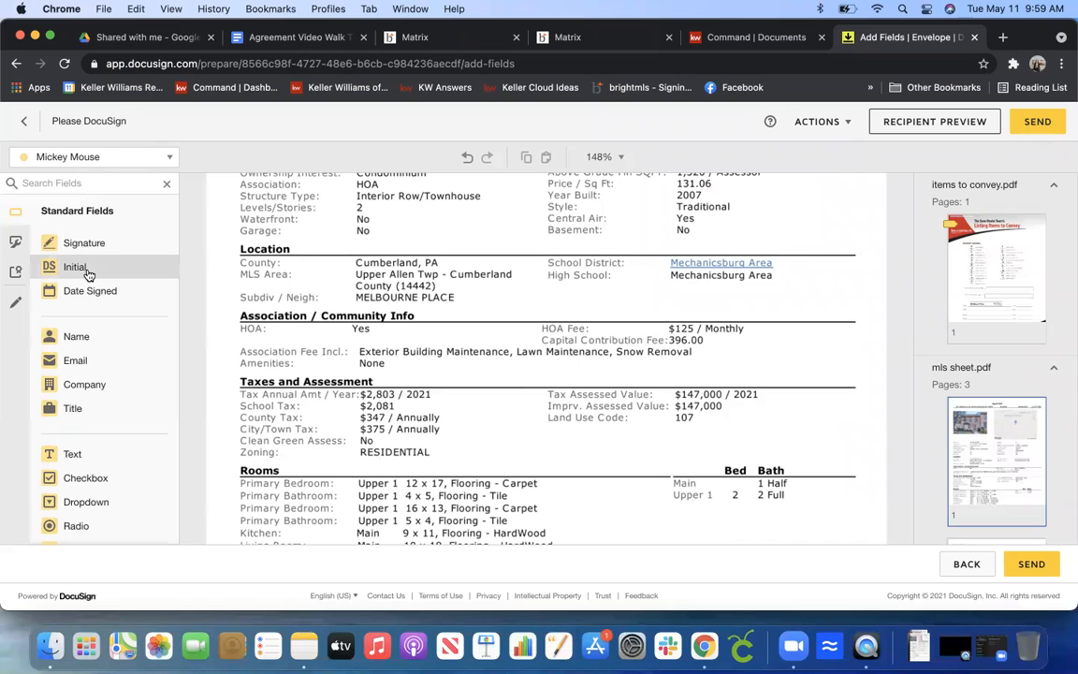
{"action": "left_click_drag", "start_coordinate": [88, 273], "coordinate": [765, 315]}
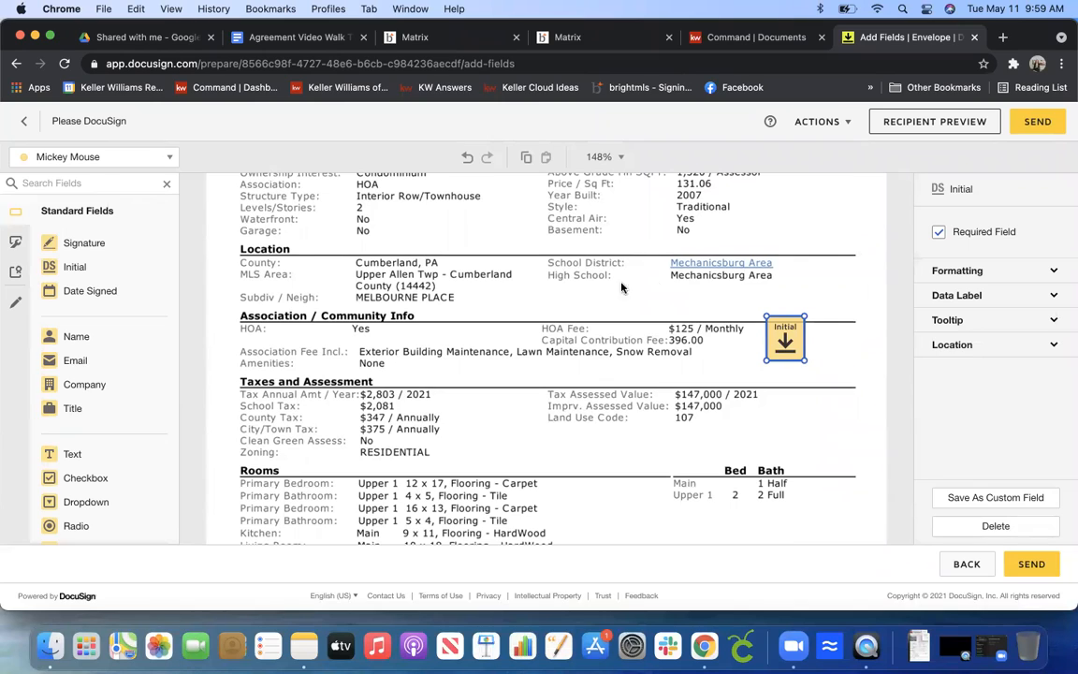
{"action": "left_click", "coordinate": [835, 443]}
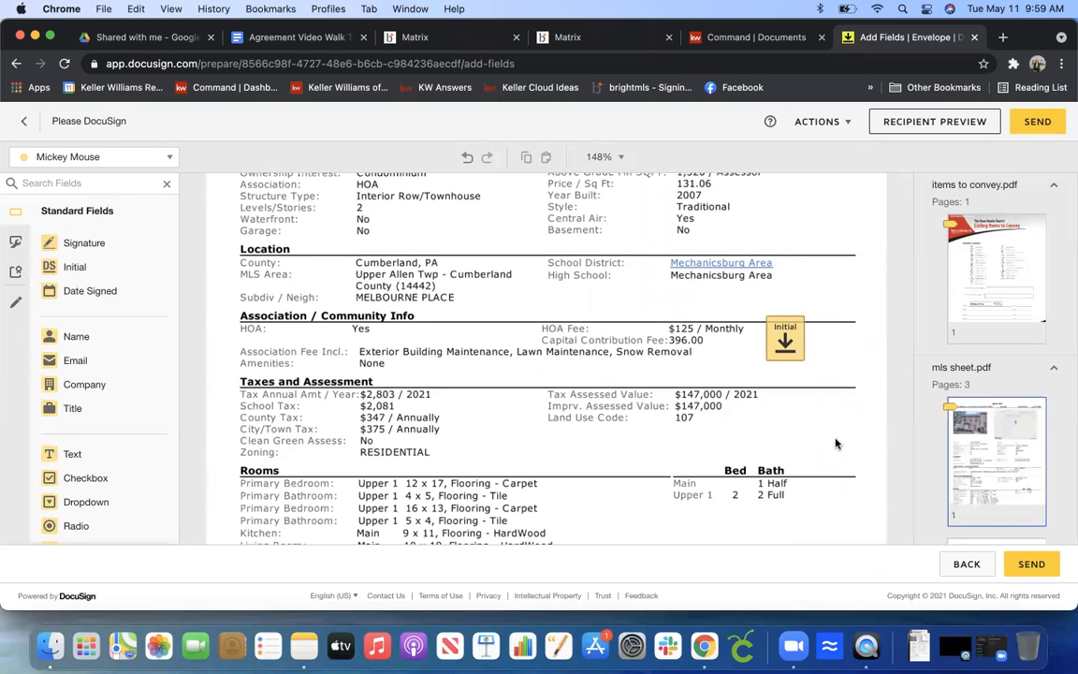
Place an Initial field beside the Utilities section on the second page of the mls sheet.
{"action": "left_click", "coordinate": [1010, 541]}
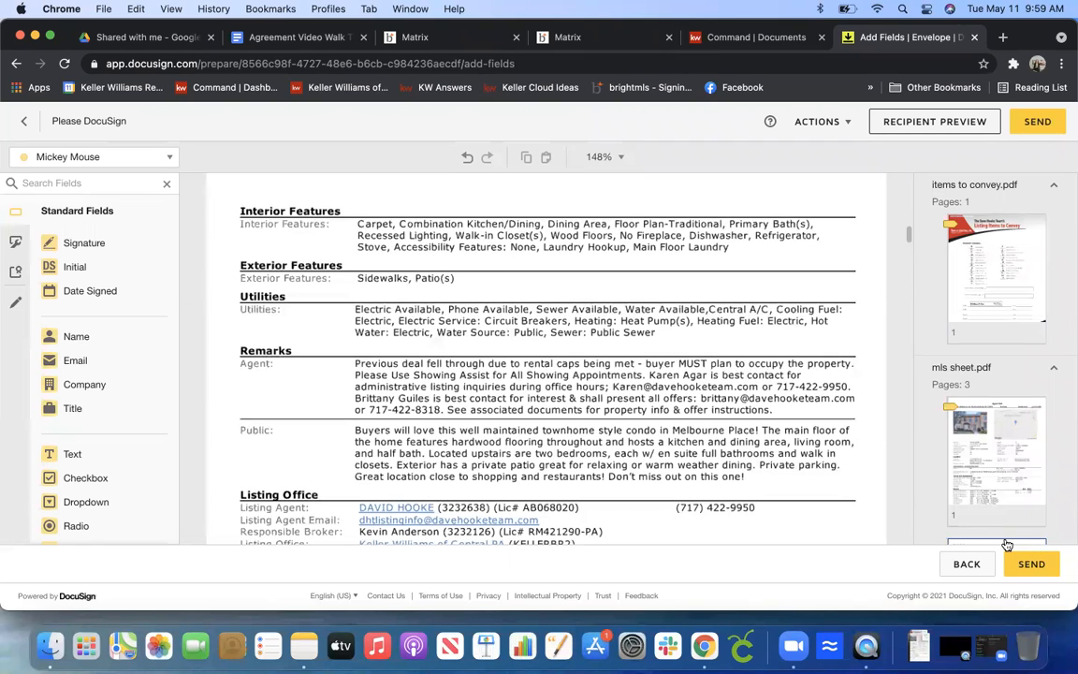
{"action": "scroll", "coordinate": [1062, 505], "scroll_direction": "down", "scroll_amount": 5}
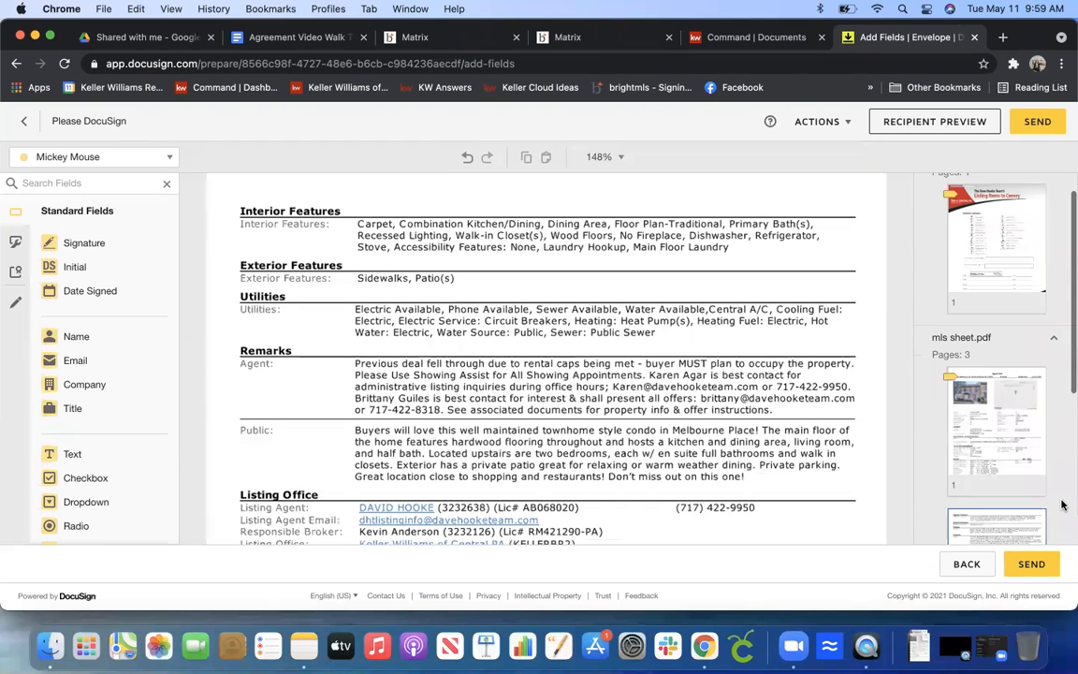
{"action": "scroll", "coordinate": [1062, 505], "scroll_direction": "down", "scroll_amount": 3}
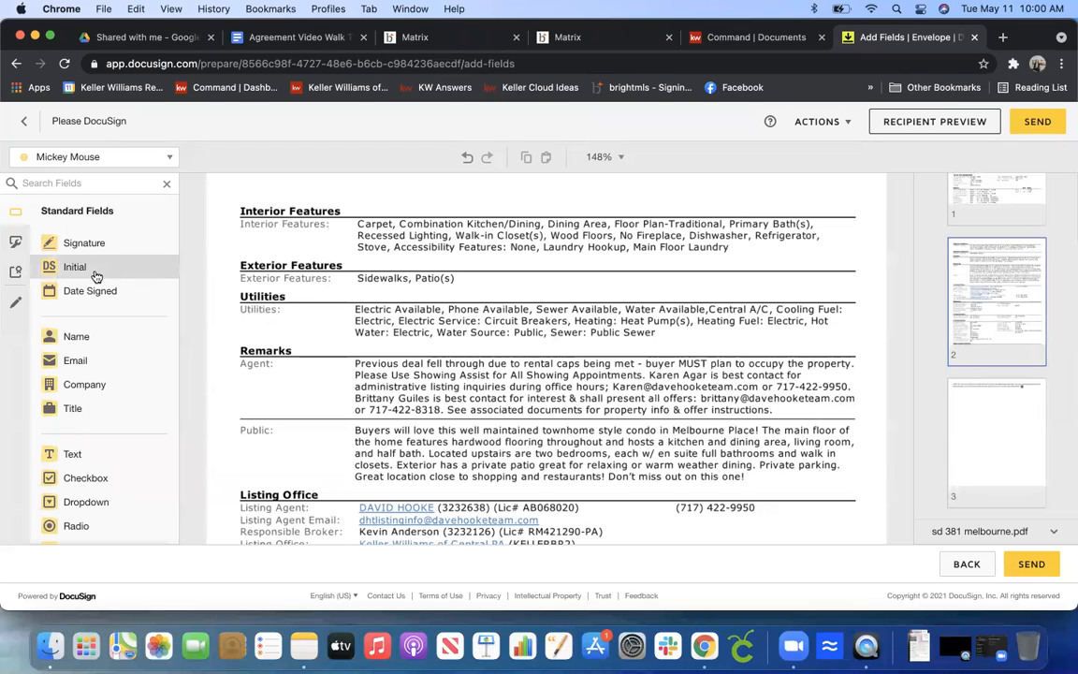
{"action": "left_click_drag", "start_coordinate": [89, 271], "coordinate": [802, 315]}
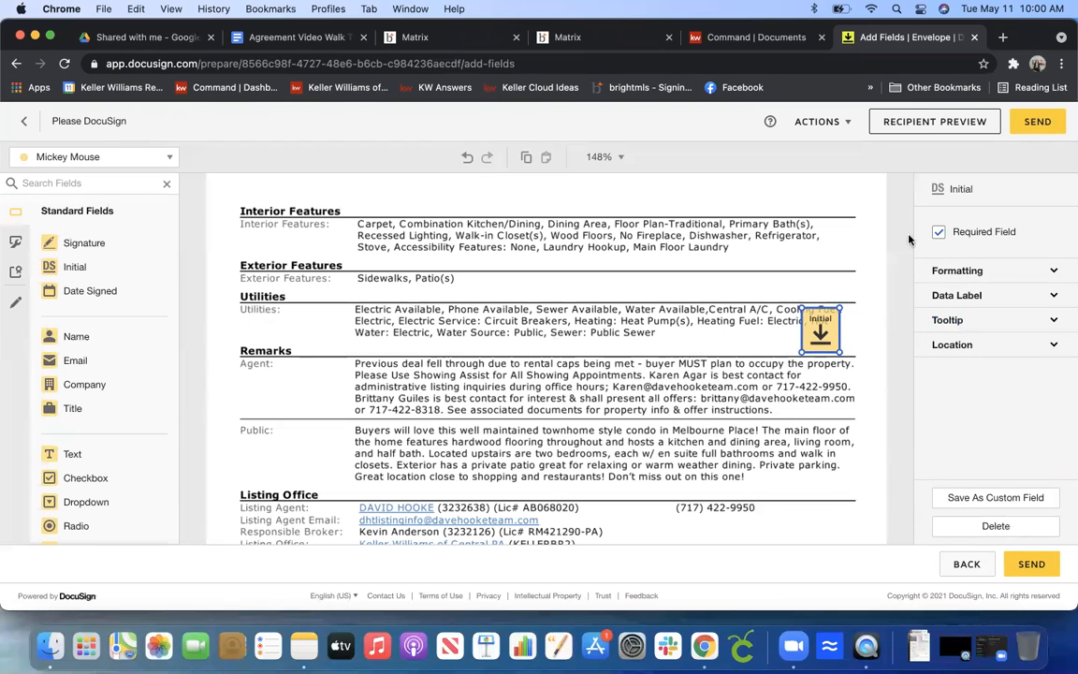
{"action": "left_click", "coordinate": [874, 346]}
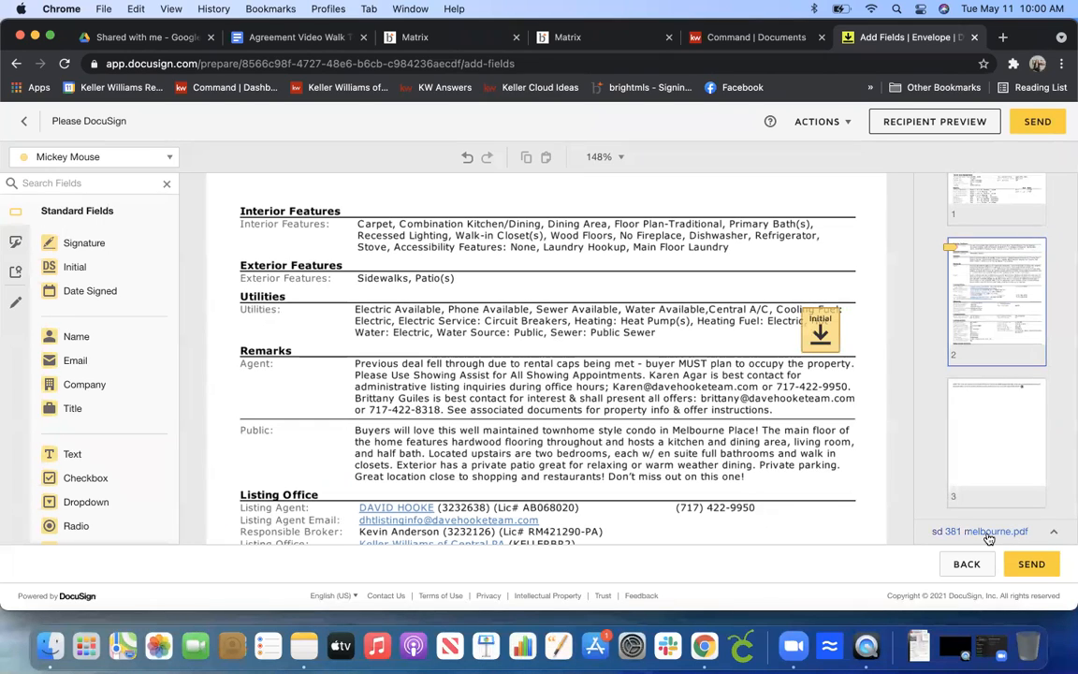
{"action": "scroll", "coordinate": [990, 539], "scroll_direction": "down", "scroll_amount": 2}
{"action": "scroll", "coordinate": [990, 539], "scroll_direction": "down", "scroll_amount": 5}
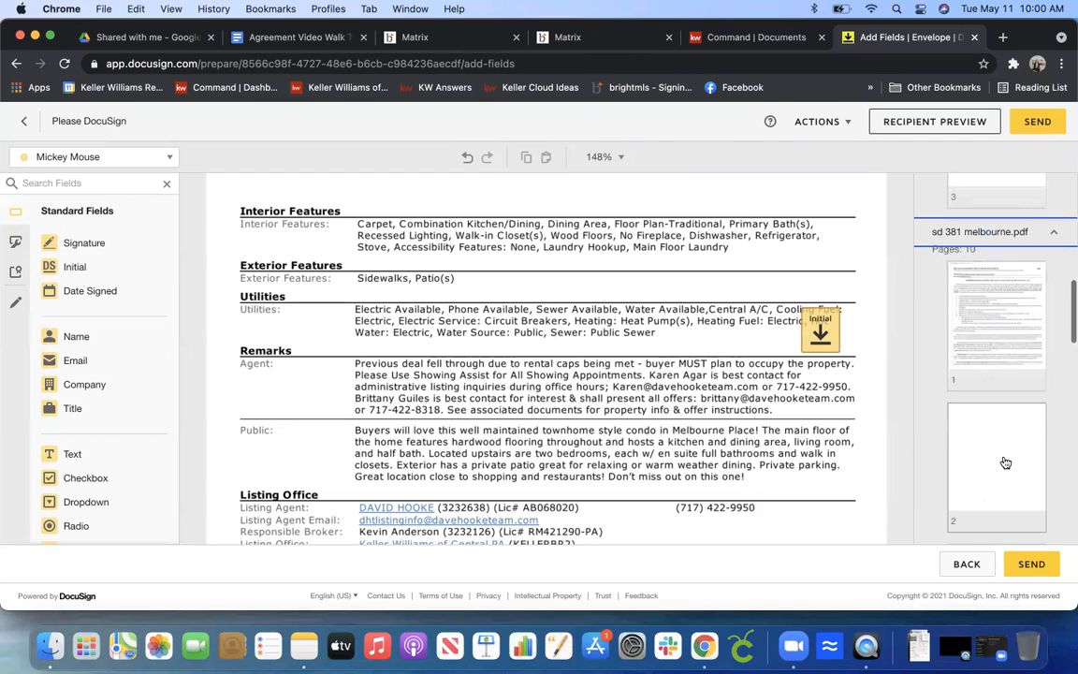
{"action": "left_click", "coordinate": [979, 319]}
{"action": "left_click_drag", "start_coordinate": [906, 286], "coordinate": [907, 305]}
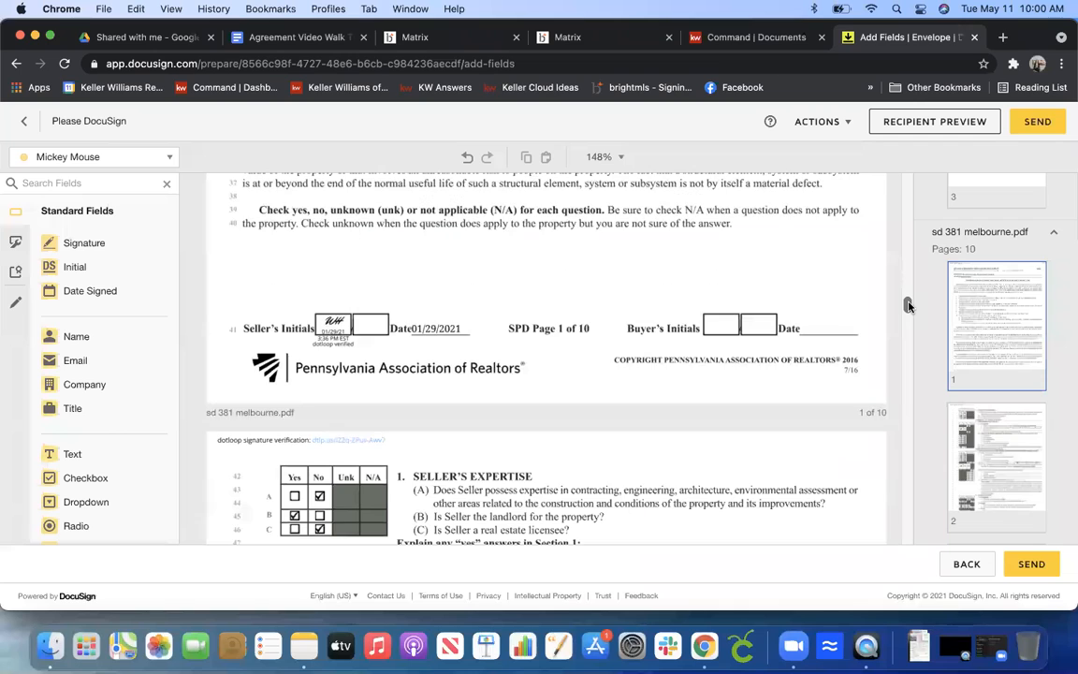
{"action": "left_click_drag", "start_coordinate": [98, 269], "coordinate": [711, 298]}
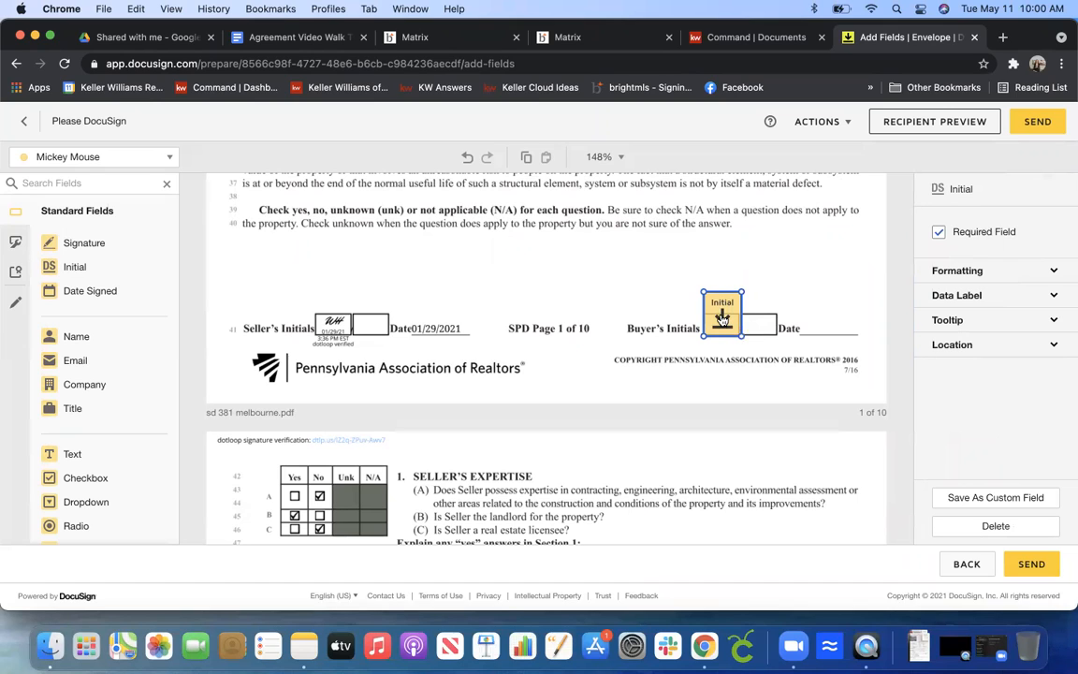
{"action": "key", "text": "Down"}
{"action": "key", "text": "Down"}
{"action": "key", "text": "Down"}
{"action": "key", "text": "Down"}
{"action": "key", "text": "Down"}
{"action": "key", "text": "Down"}
{"action": "key", "text": "Down"}
{"action": "key", "text": "Down"}
{"action": "key", "text": "Down"}
{"action": "key", "text": "Down"}
{"action": "key", "text": "Down"}
{"action": "key", "text": "Down"}
{"action": "key", "text": "Down"}
{"action": "key", "text": "Down"}
{"action": "key", "text": "Down"}
{"action": "key", "text": "Down"}
{"action": "key", "text": "Down"}
{"action": "key", "text": "Down"}
{"action": "key", "text": "Down"}
{"action": "key", "text": "Down"}
{"action": "left_click_drag", "start_coordinate": [721, 348], "coordinate": [721, 316]}
{"action": "left_click", "coordinate": [813, 301]}
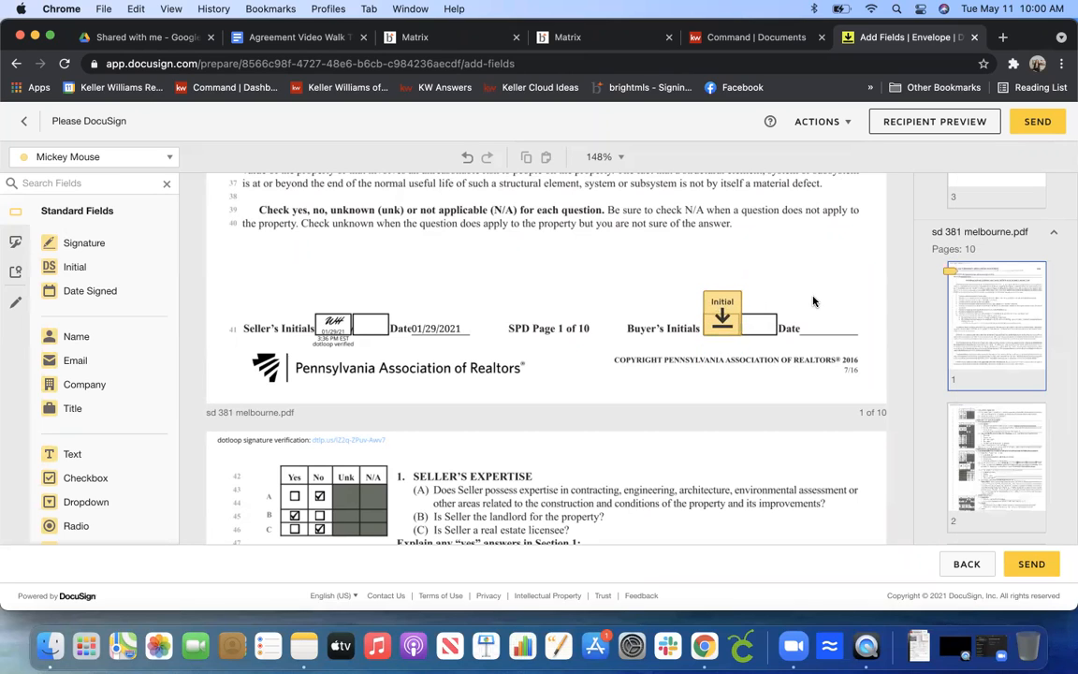
{"action": "mouse_move", "coordinate": [72, 289]}
{"action": "left_mouse_down"}
{"action": "mouse_move", "coordinate": [782, 293]}
{"action": "mouse_move", "coordinate": [236, 308]}
{"action": "mouse_move", "coordinate": [68, 270]}
{"action": "left_mouse_up"}
{"action": "scroll", "coordinate": [904, 305], "scroll_direction": "down", "scroll_amount": 10}
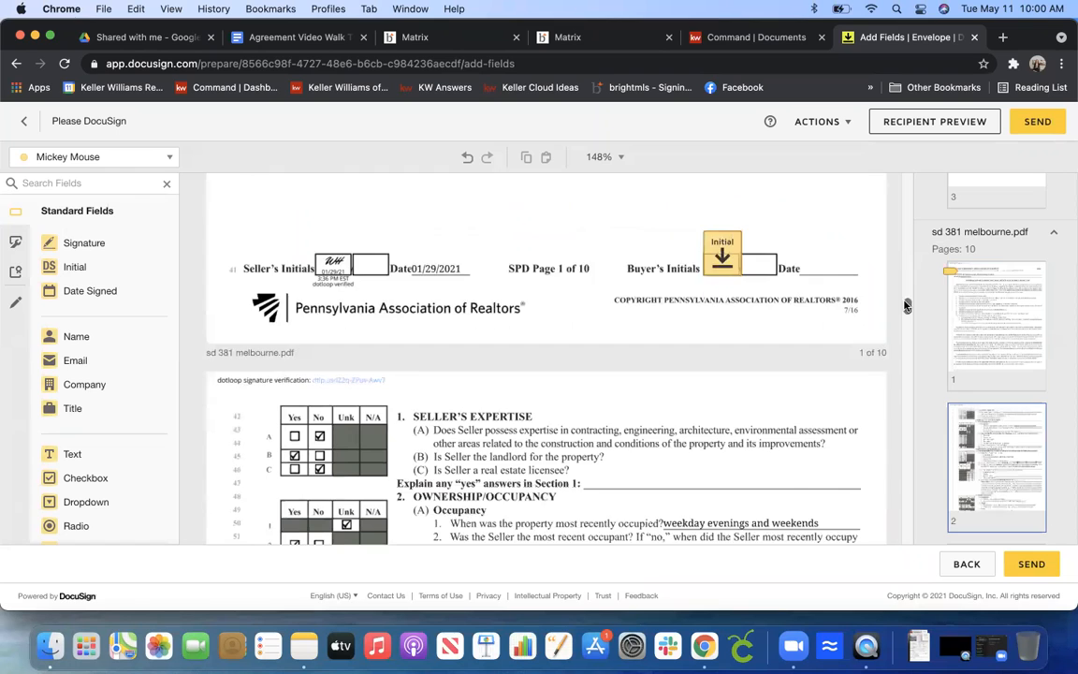
{"action": "scroll", "coordinate": [904, 305], "scroll_direction": "down", "scroll_amount": 10}
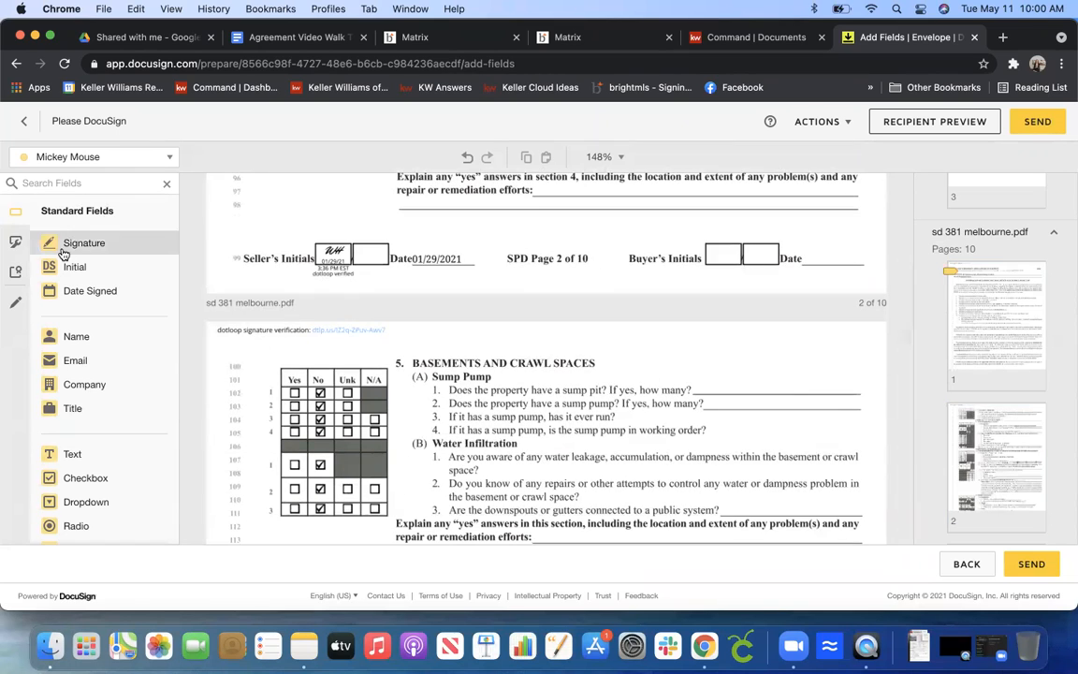
{"action": "left_click_drag", "start_coordinate": [74, 267], "coordinate": [733, 249]}
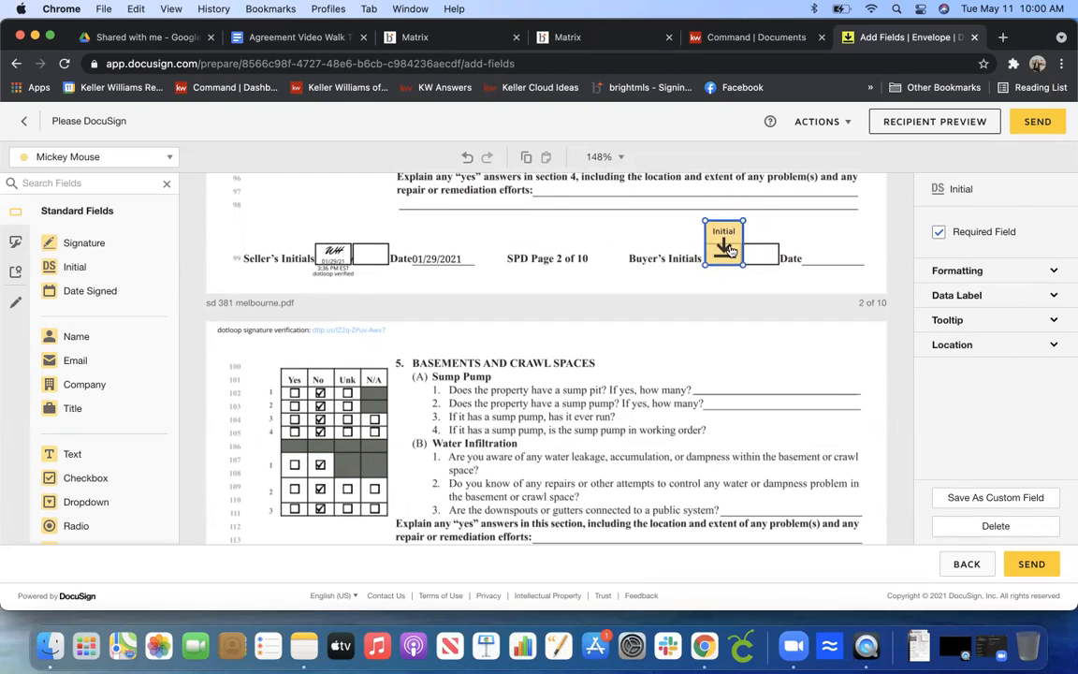
{"action": "left_click", "coordinate": [904, 416]}
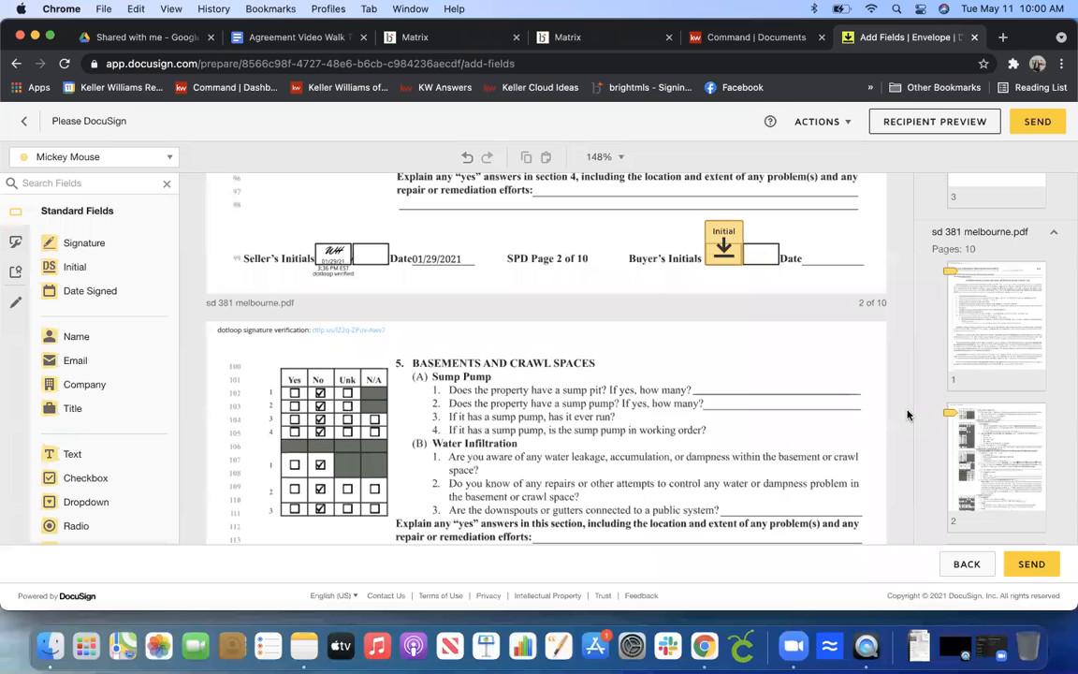
{"action": "scroll", "coordinate": [907, 415], "scroll_direction": "down", "scroll_amount": 5}
{"action": "scroll", "coordinate": [907, 415], "scroll_direction": "down", "scroll_amount": 10}
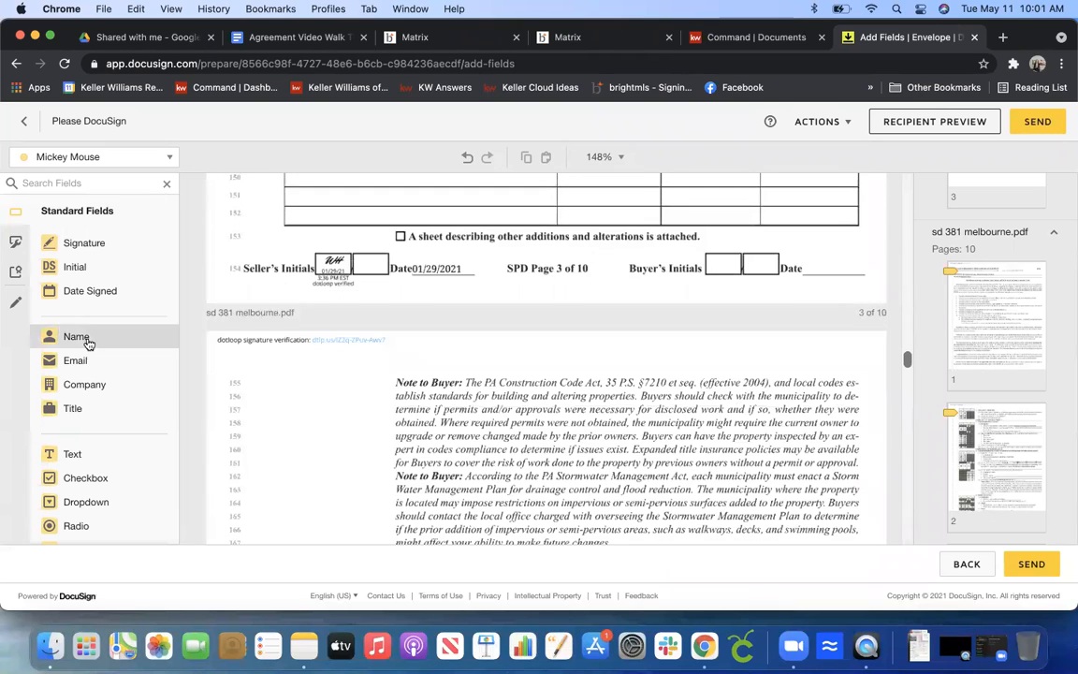
{"action": "left_click_drag", "start_coordinate": [80, 267], "coordinate": [713, 235]}
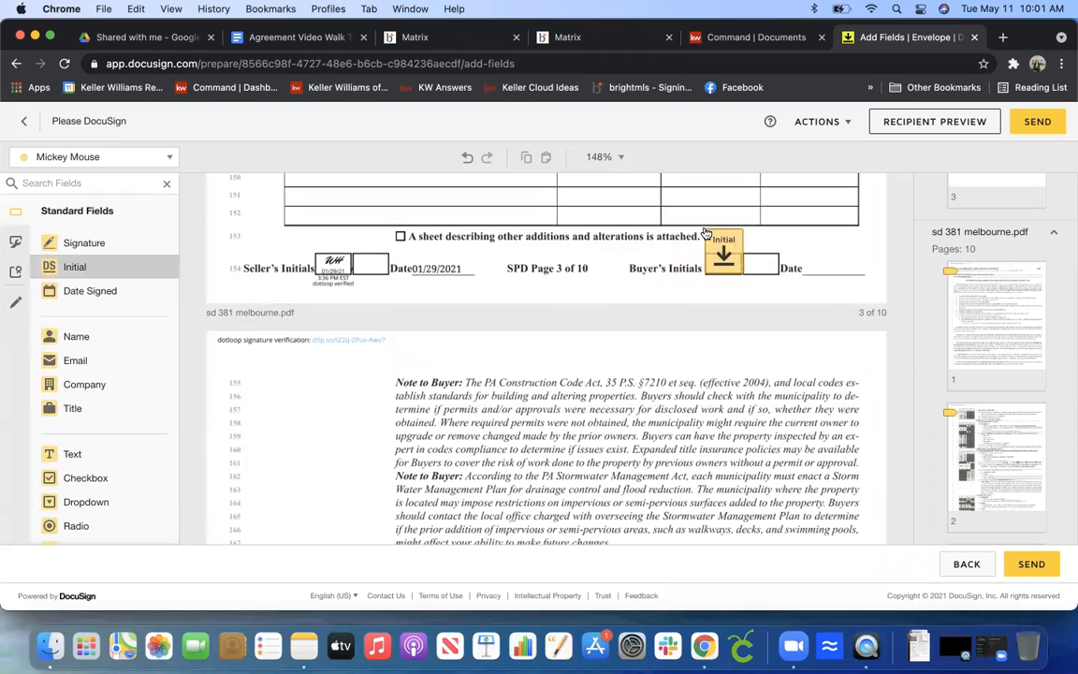
{"action": "left_click", "coordinate": [862, 424]}
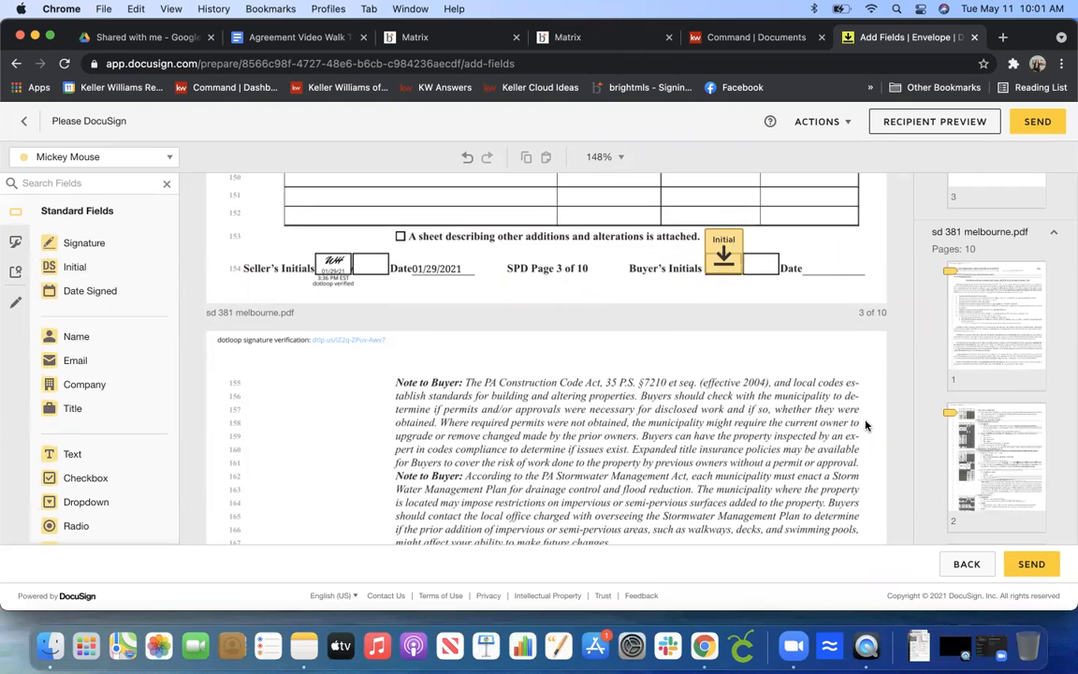
Place an Initial field in the first Buyer's Initials box on page 4 and adjust its position.
{"action": "scroll", "coordinate": [899, 428], "scroll_direction": "down", "scroll_amount": 10}
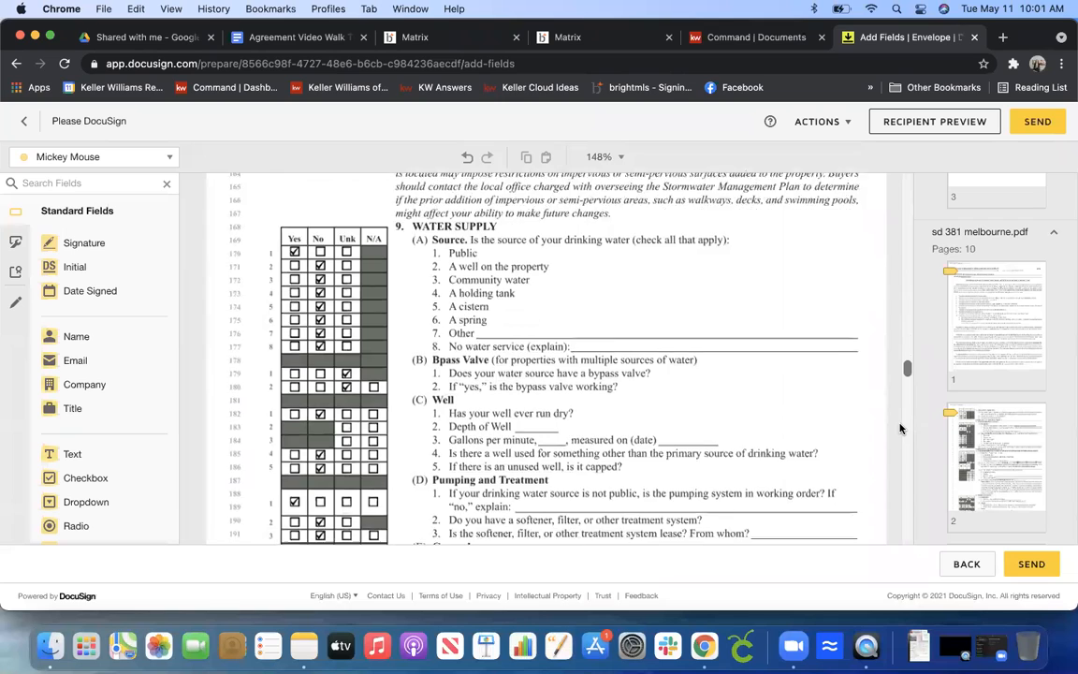
{"action": "scroll", "coordinate": [900, 429], "scroll_direction": "down", "scroll_amount": 5}
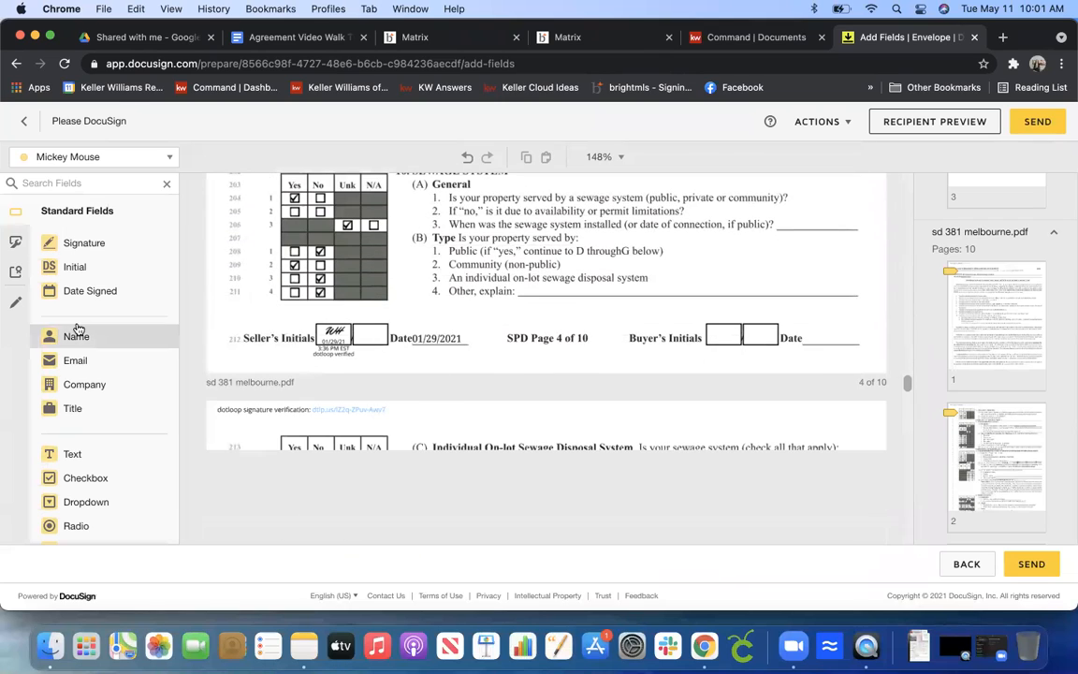
{"action": "left_click_drag", "start_coordinate": [80, 277], "coordinate": [709, 305]}
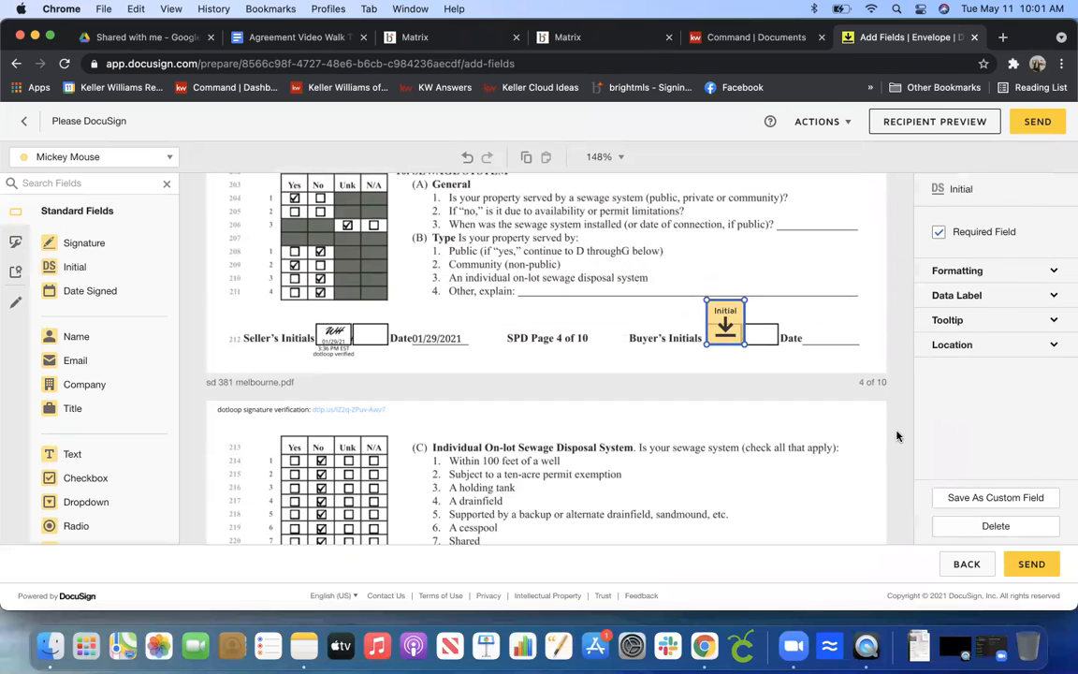
{"action": "key", "text": "Down"}
{"action": "key", "text": "Down"}
{"action": "key", "text": "Down"}
{"action": "key", "text": "Down"}
{"action": "key", "text": "Down"}
{"action": "left_click_drag", "start_coordinate": [724, 360], "coordinate": [724, 331]}
{"action": "left_click", "coordinate": [875, 344]}
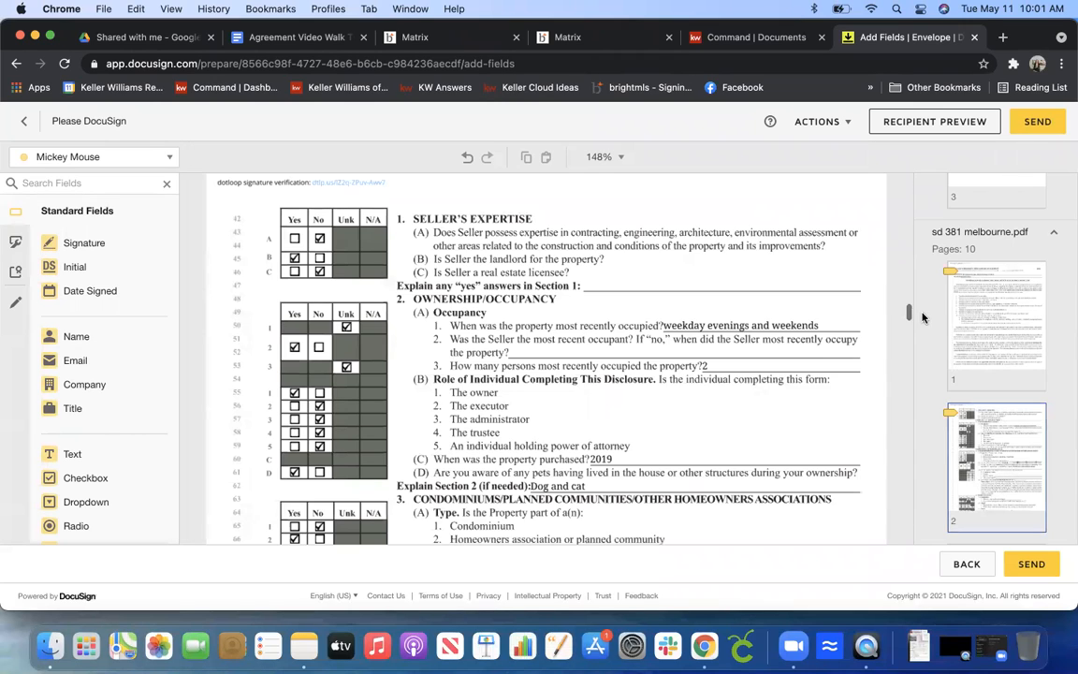
Place a Signature field on the first BUYER line of page 10, then send the envelope.
{"action": "left_click_drag", "start_coordinate": [910, 308], "coordinate": [912, 544]}
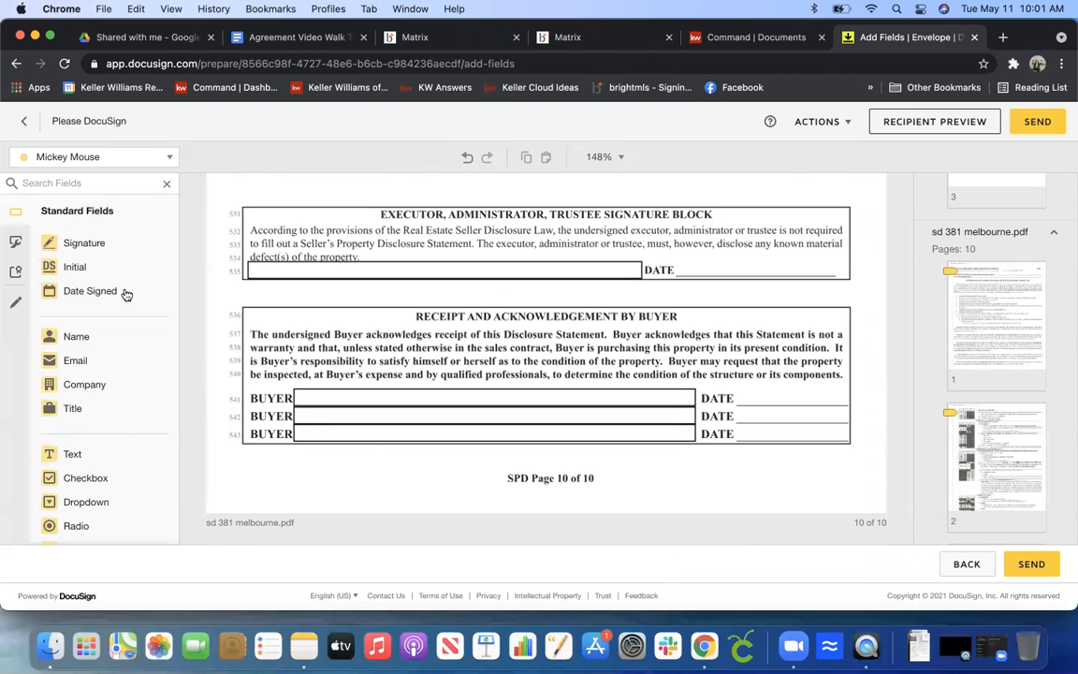
{"action": "mouse_move", "coordinate": [89, 243]}
{"action": "left_mouse_down"}
{"action": "mouse_move", "coordinate": [207, 250]}
{"action": "mouse_move", "coordinate": [343, 374]}
{"action": "mouse_move", "coordinate": [295, 365]}
{"action": "left_mouse_up"}
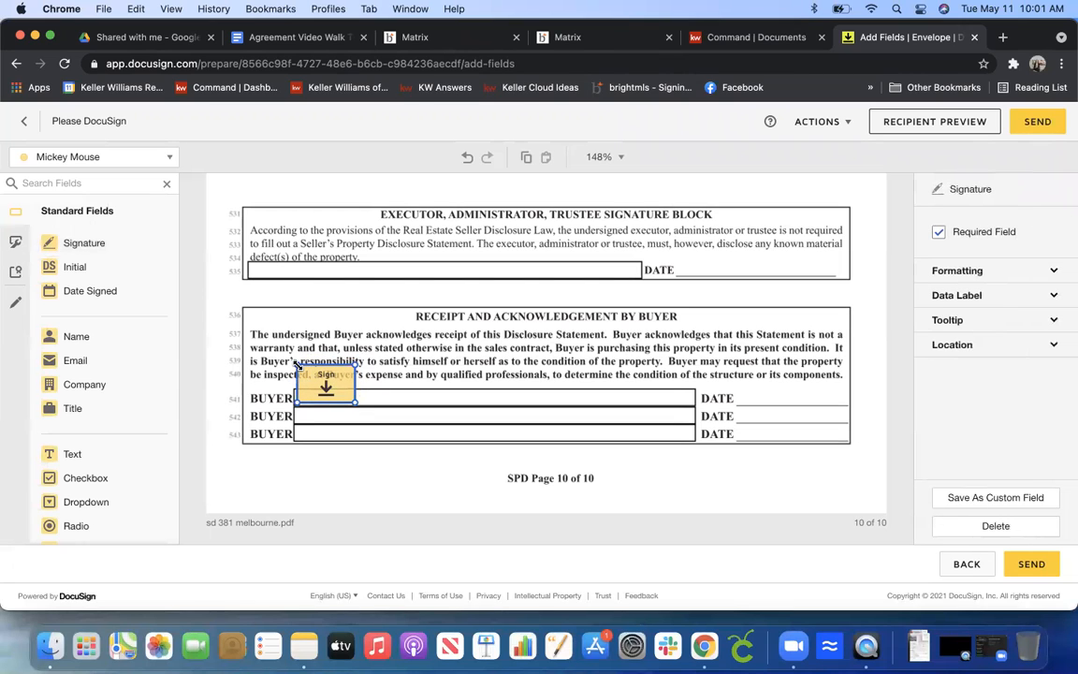
{"action": "left_click", "coordinate": [1027, 565]}
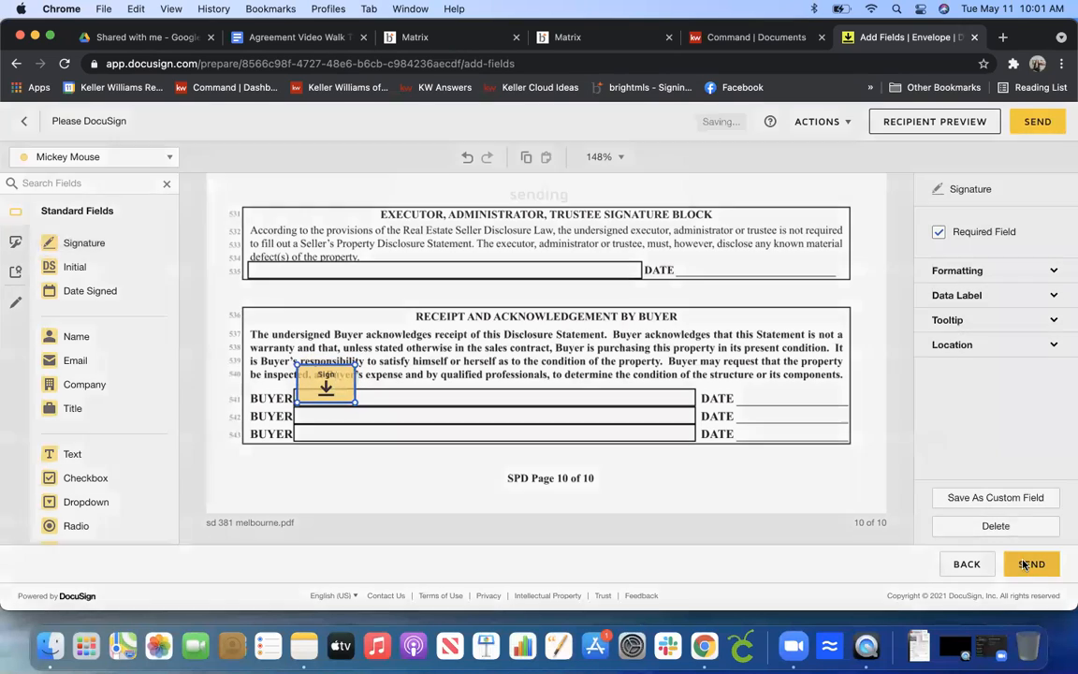